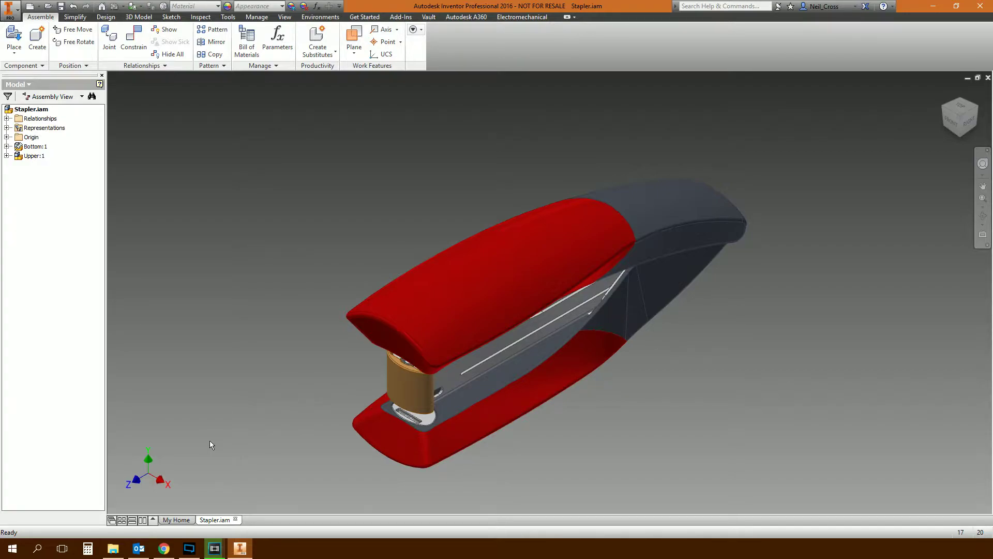
Orbit the Stapler.iam assembly upward to see its opposite side
{"action": "middle_click_drag", "start_coordinate": [257, 357], "coordinate": [255, 280], "text": "shift"}
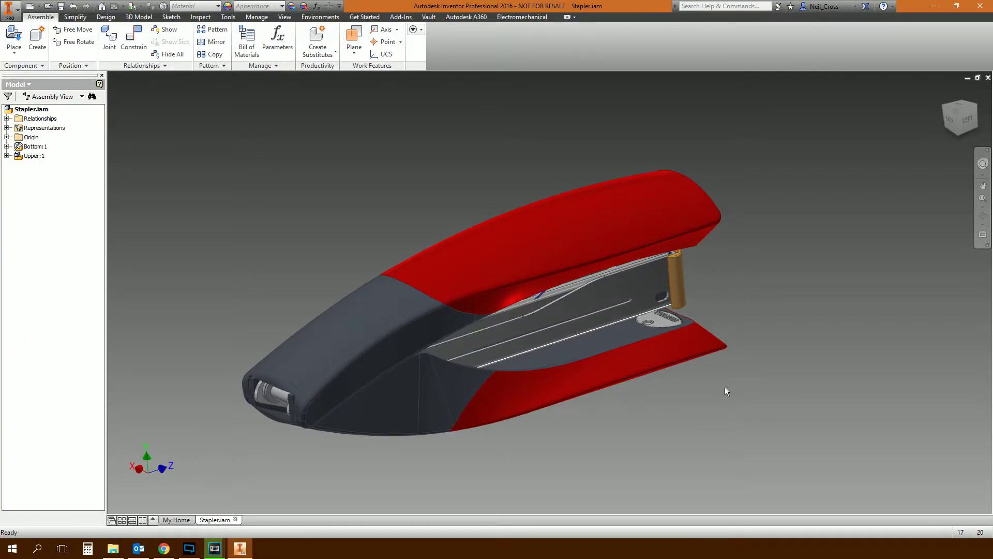
Create a simplified part named Stapler and save it as Stapler.ipt on the Desktop
{"action": "left_click", "coordinate": [79, 19]}
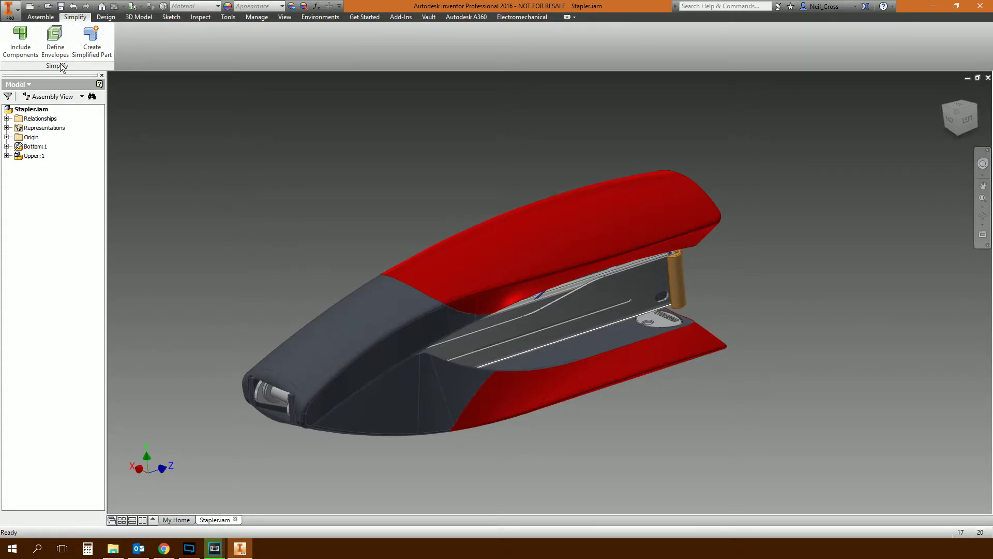
{"action": "left_click", "coordinate": [105, 60]}
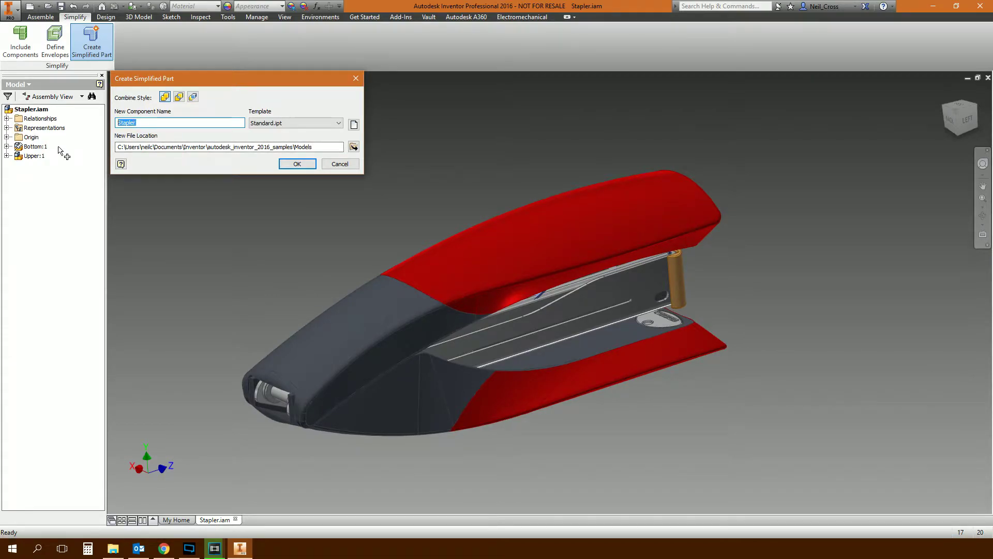
{"action": "left_click", "coordinate": [296, 164]}
{"action": "left_click", "coordinate": [248, 55]}
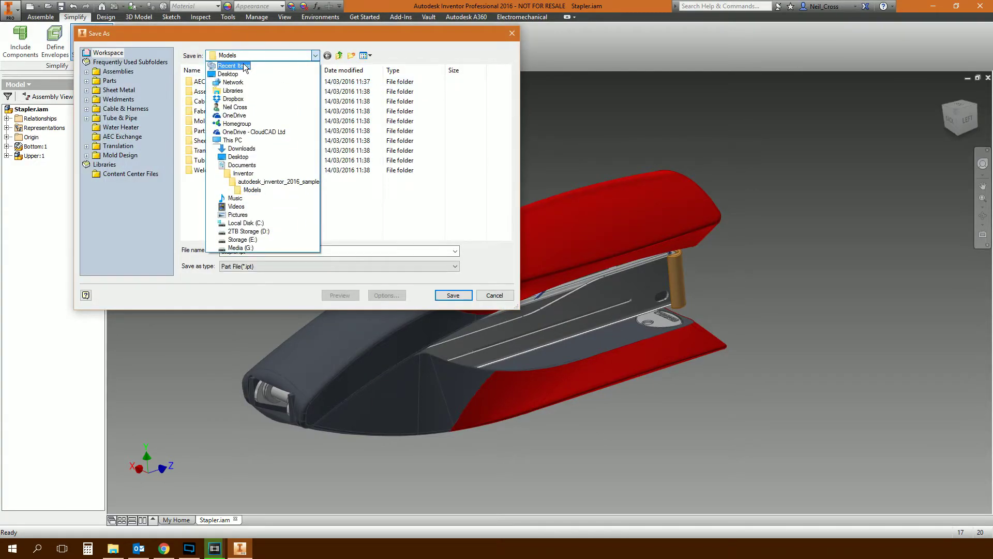
{"action": "left_click", "coordinate": [243, 64]}
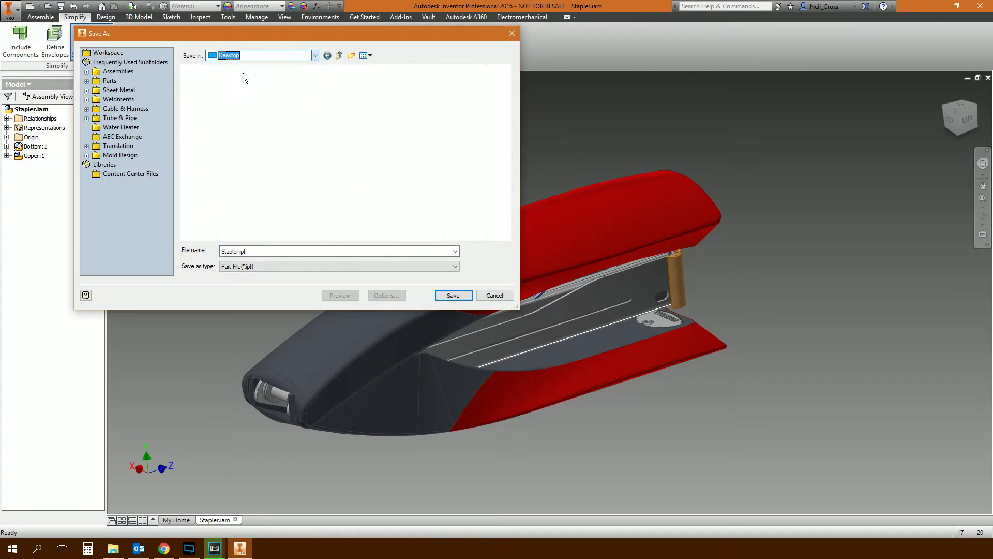
{"action": "left_click", "coordinate": [453, 295]}
{"action": "left_click", "coordinate": [237, 195]}
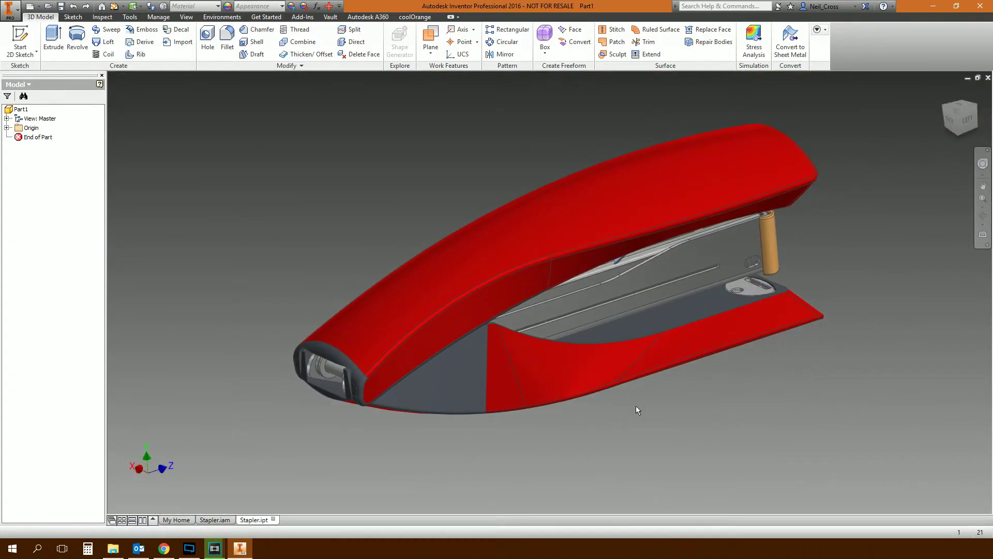
Compare Stapler.ipt with Stapler.iam, then orbit the part to view its other side
{"action": "left_click", "coordinate": [235, 521]}
{"action": "left_click", "coordinate": [251, 524]}
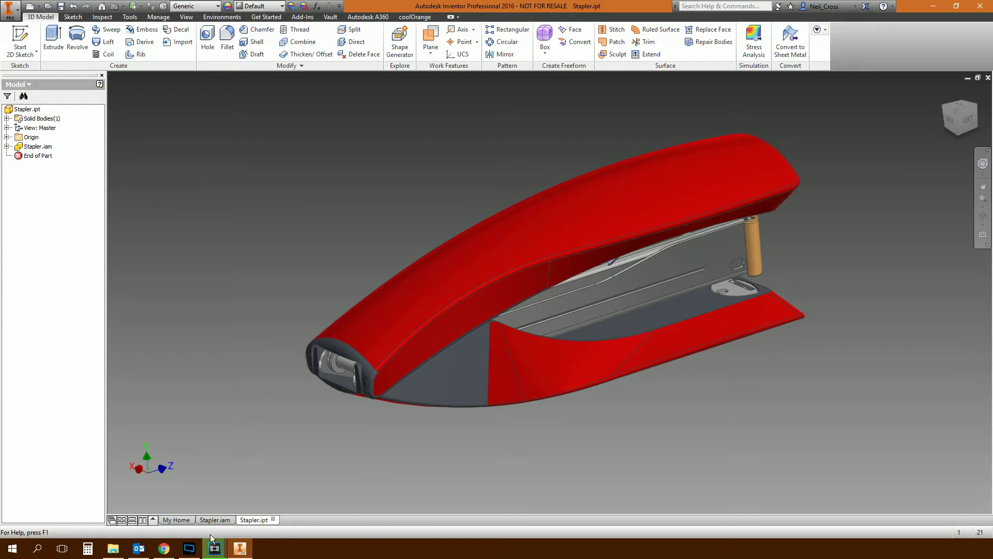
{"action": "left_click", "coordinate": [215, 520]}
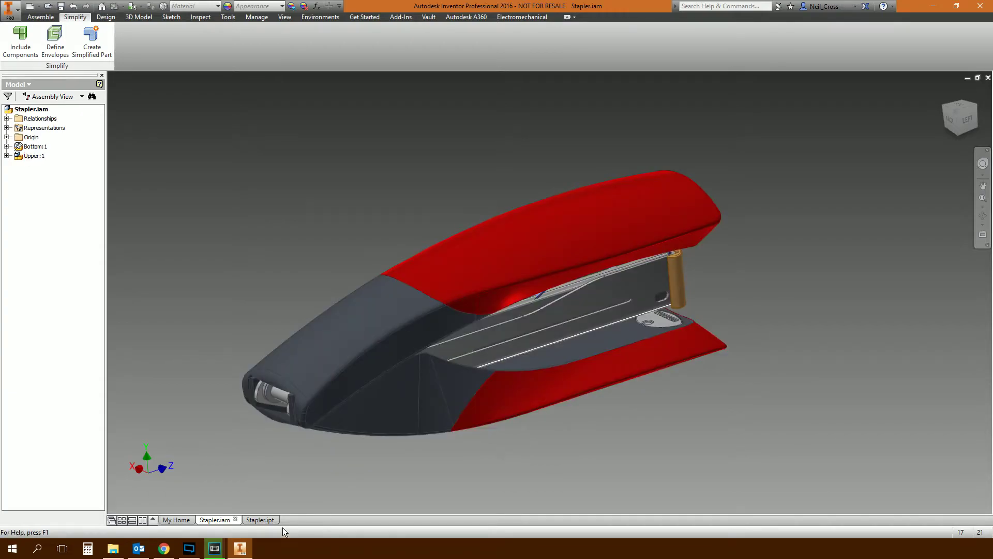
{"action": "left_click", "coordinate": [267, 521]}
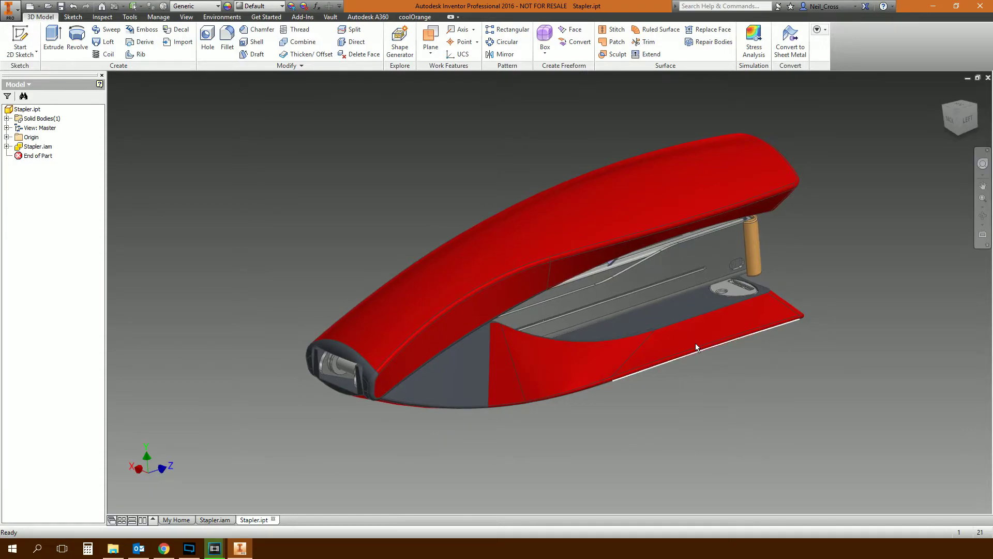
{"action": "middle_click_drag", "start_coordinate": [670, 333], "coordinate": [672, 258], "text": "shift"}
Save Stapler.ipt together with its dependent Stapler.iam
{"action": "left_click", "coordinate": [60, 7]}
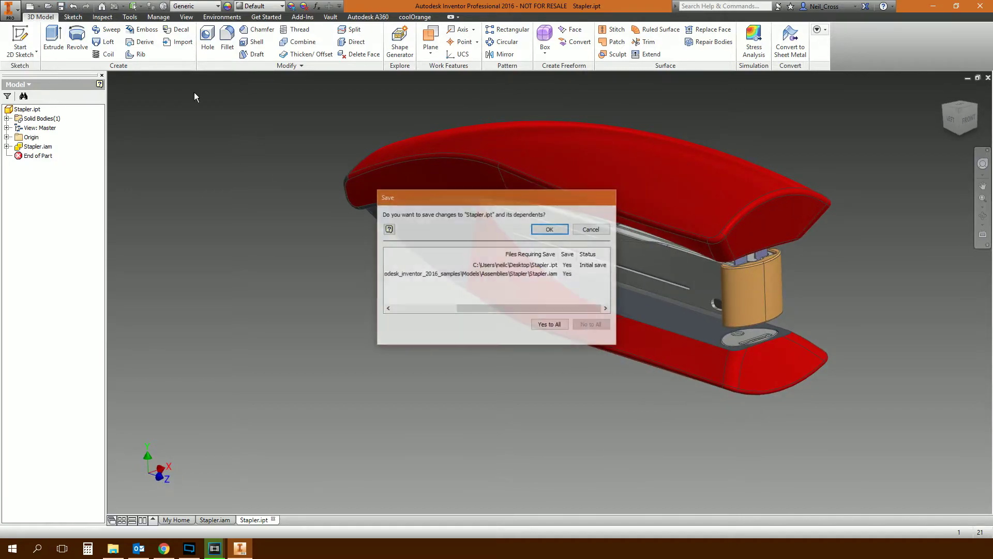
{"action": "left_click", "coordinate": [549, 230]}
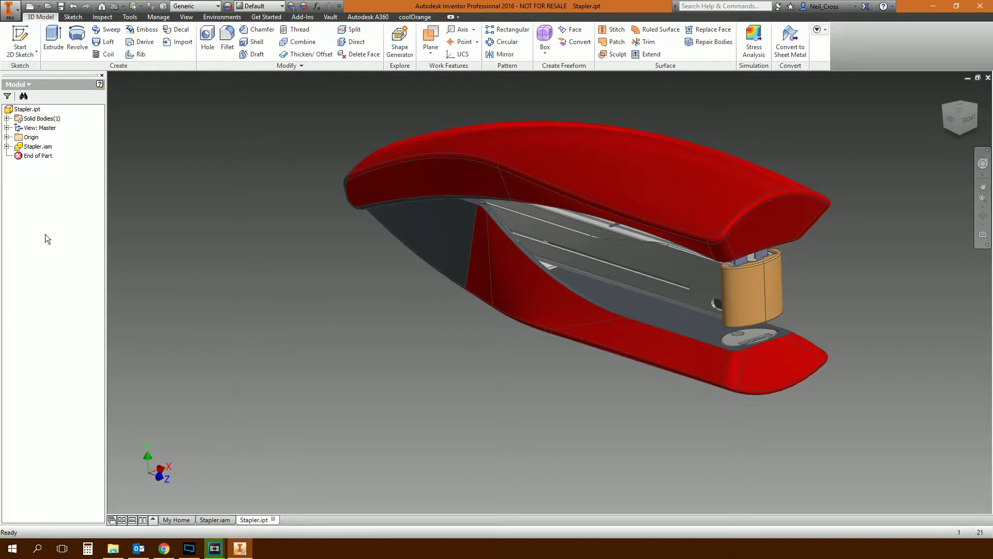
Inspect the Stapler.iam link's options and glance at the original assembly
{"action": "left_click", "coordinate": [36, 146]}
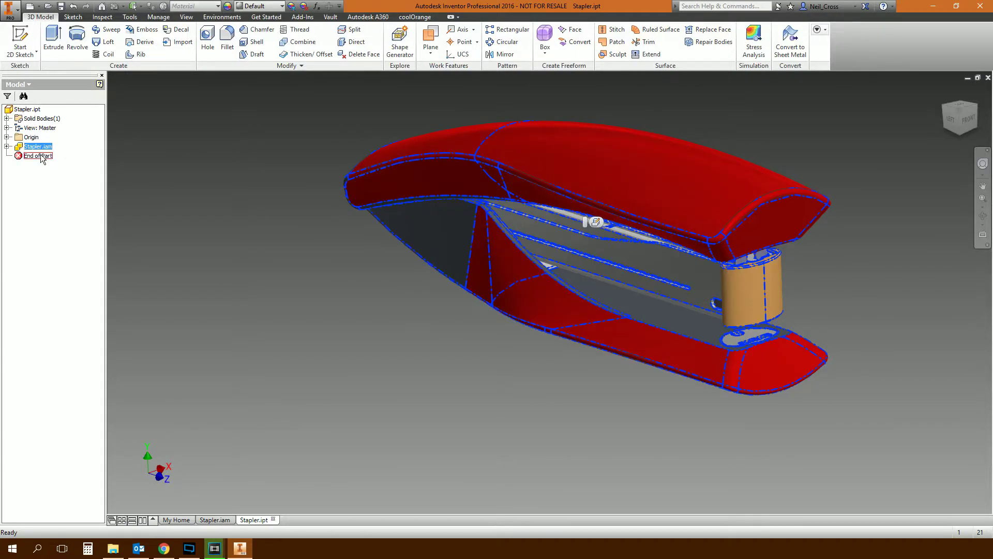
{"action": "right_click", "coordinate": [36, 146]}
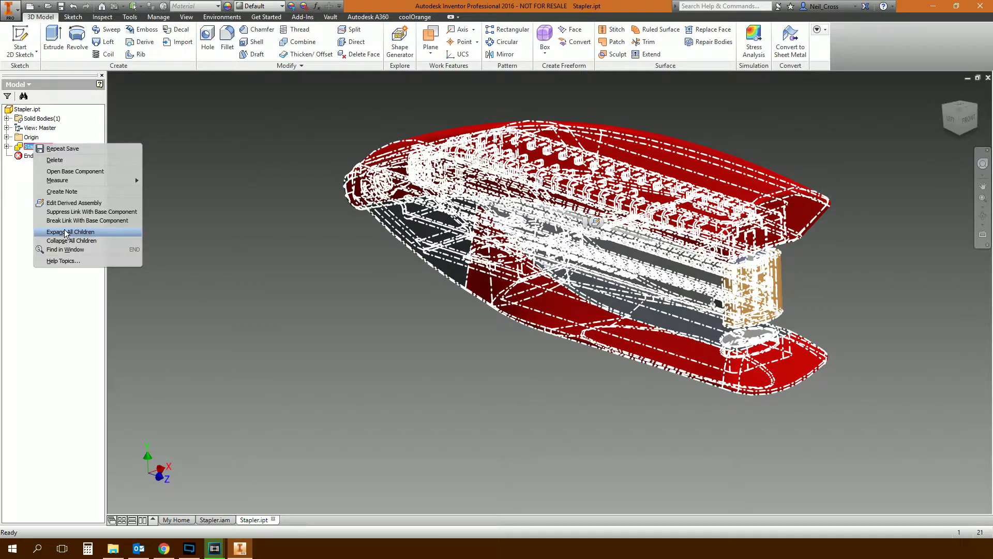
{"action": "left_click", "coordinate": [218, 521]}
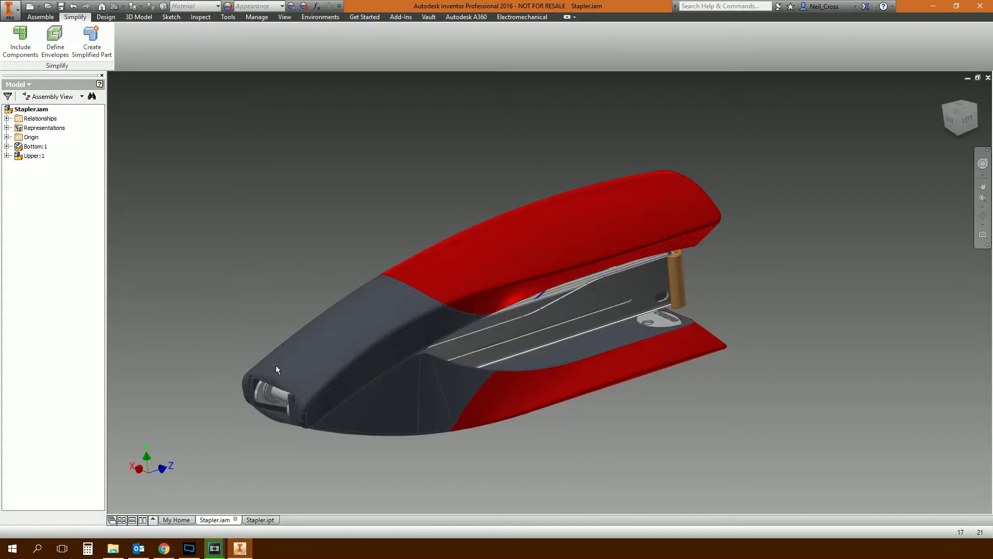
{"action": "left_click", "coordinate": [258, 519]}
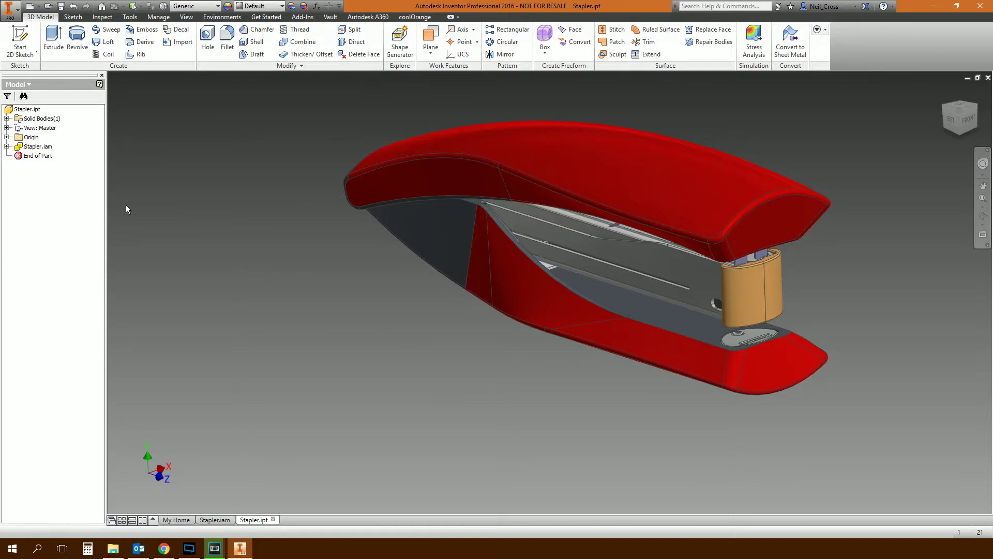
Review the Stapler.iam link options again, dismiss them, and orbit the part
{"action": "right_click", "coordinate": [27, 147]}
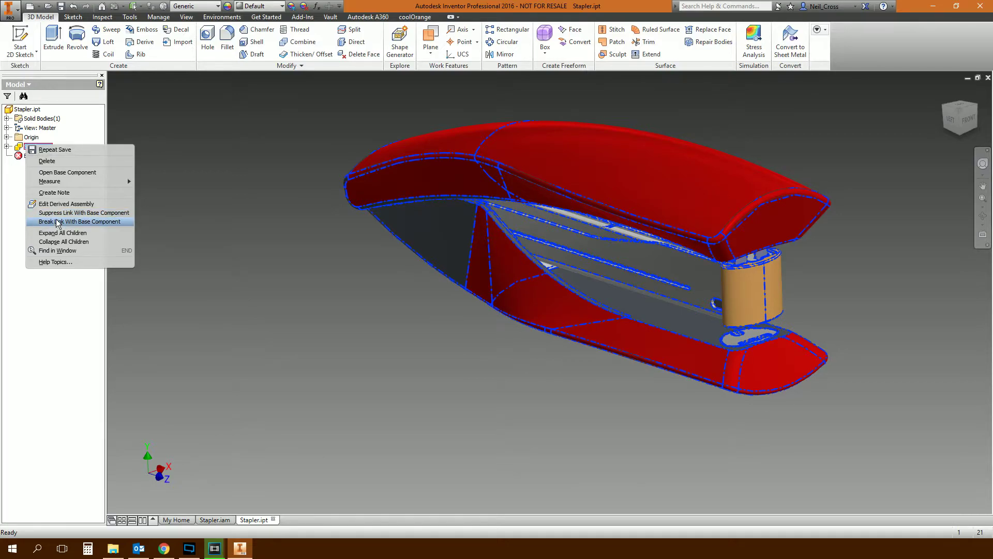
{"action": "left_click", "coordinate": [247, 246]}
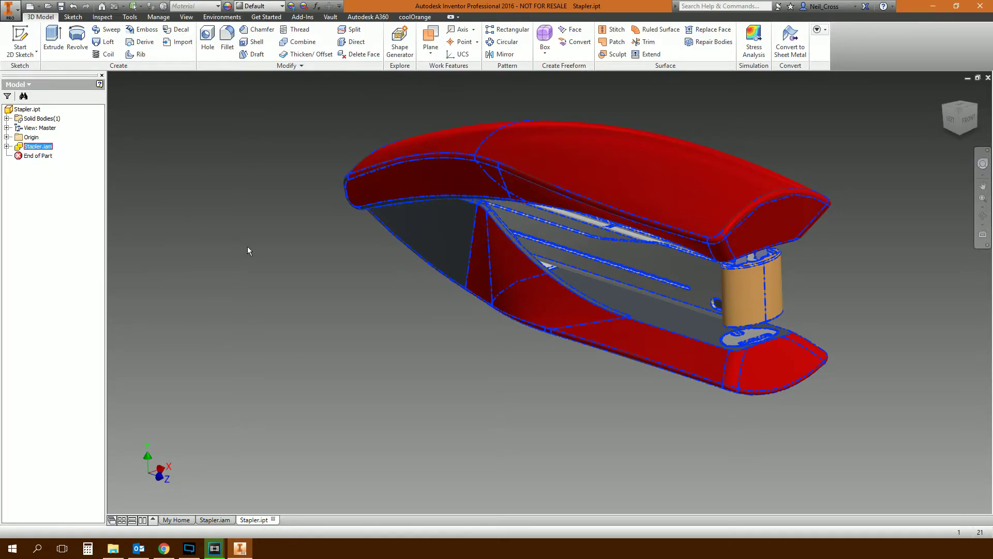
{"action": "left_click", "coordinate": [248, 247]}
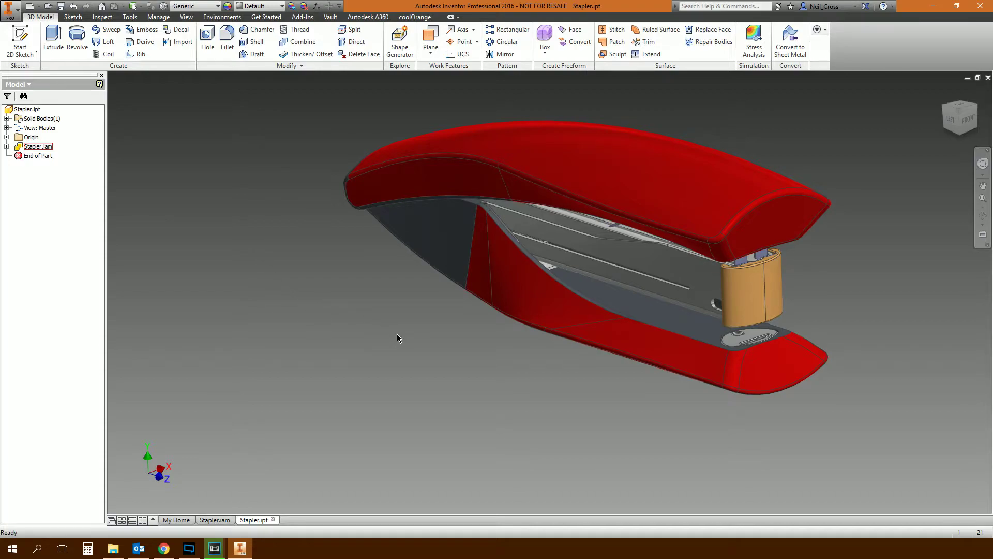
{"action": "middle_click_drag", "start_coordinate": [466, 313], "coordinate": [545, 293], "text": "shift"}
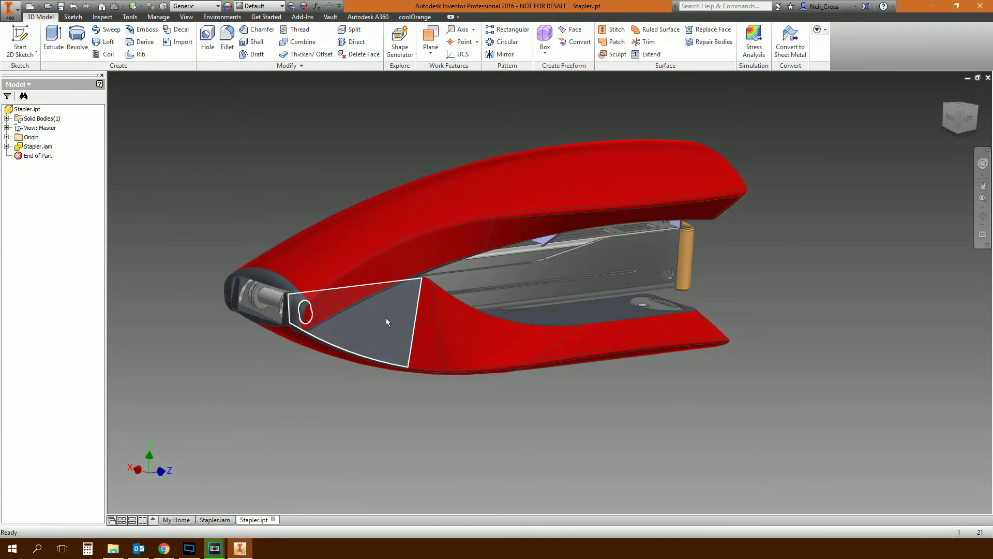
Edit the Stapler.iam derive and switch its style to a single surface body
{"action": "right_click", "coordinate": [34, 148]}
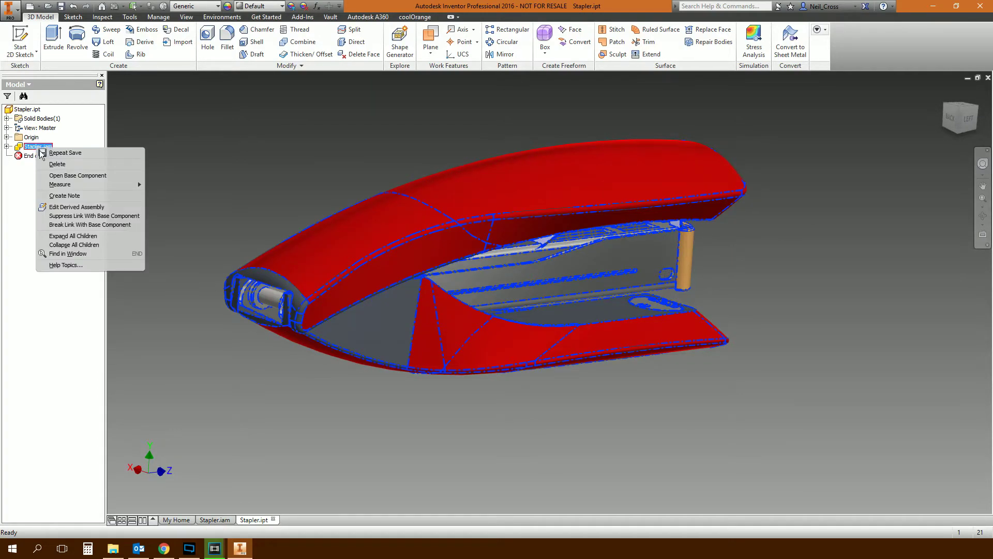
{"action": "left_click", "coordinate": [76, 207]}
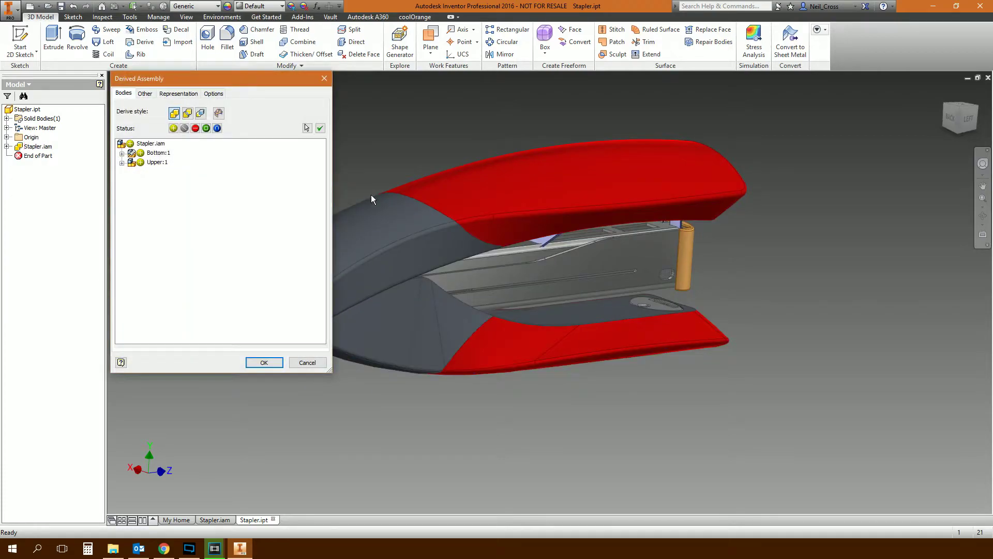
{"action": "left_click_drag", "start_coordinate": [205, 85], "coordinate": [487, 113]}
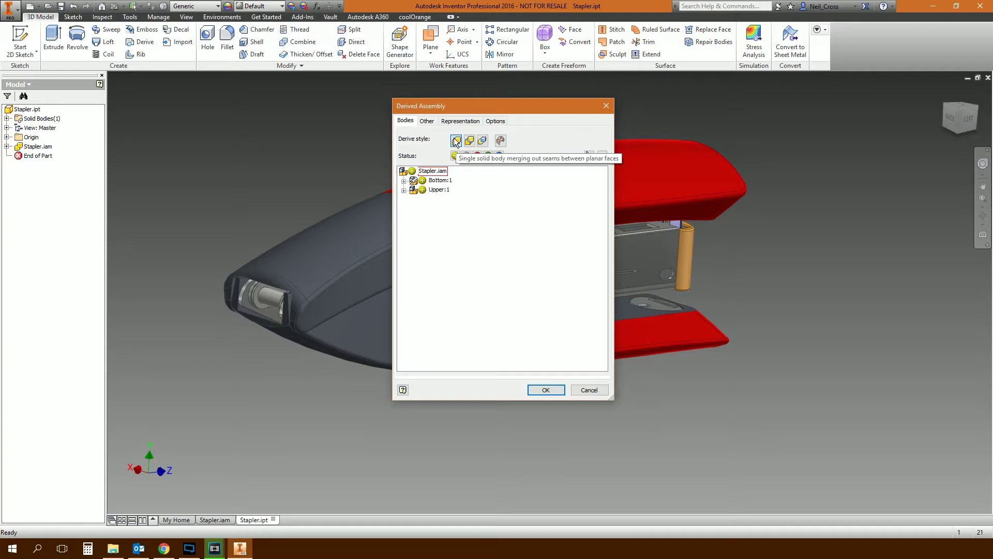
{"action": "left_click", "coordinate": [501, 140]}
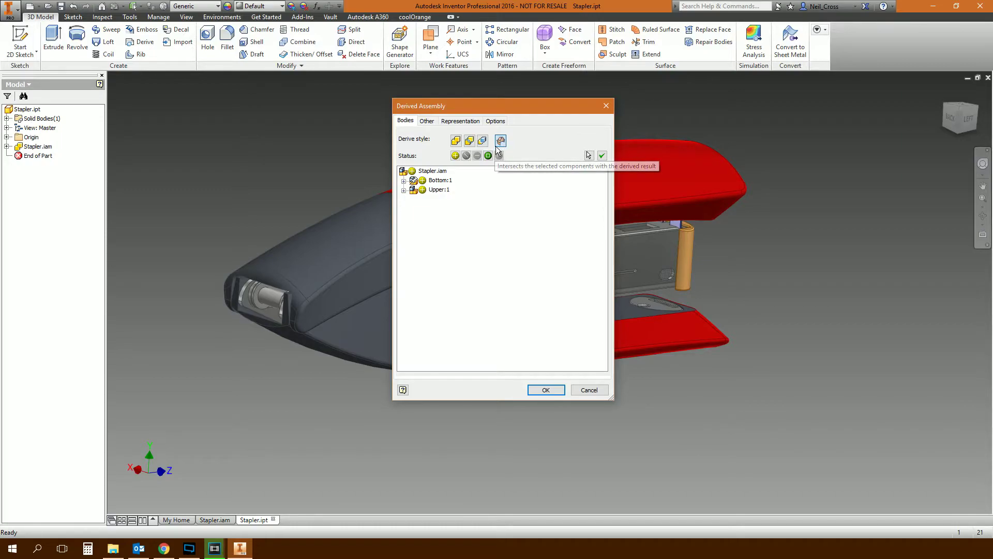
Exclude Channel - Bumper:1 under Upper:1 > Channel:1 and rebuild the derived part
{"action": "left_click", "coordinate": [403, 190]}
{"action": "left_click_drag", "start_coordinate": [499, 108], "coordinate": [300, 156]}
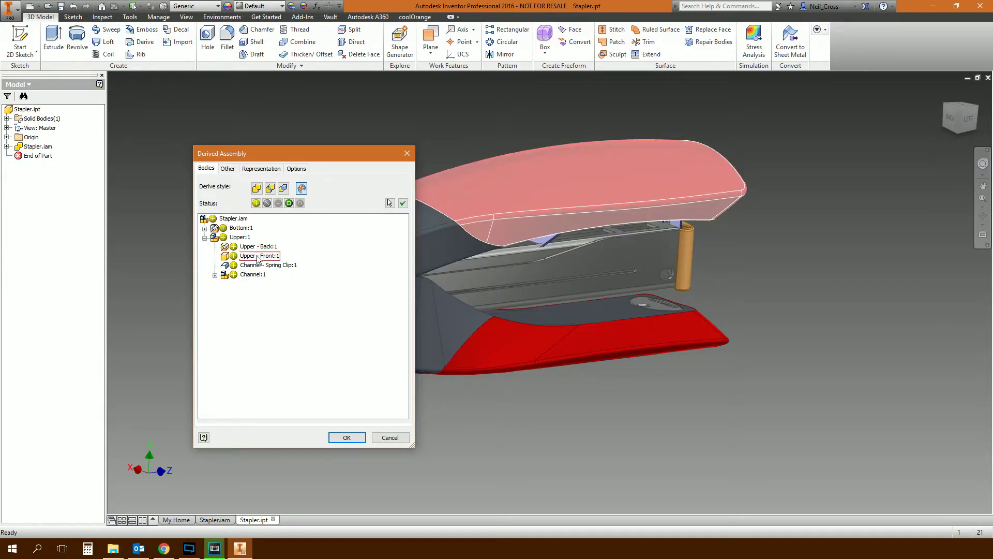
{"action": "left_click", "coordinate": [215, 275]}
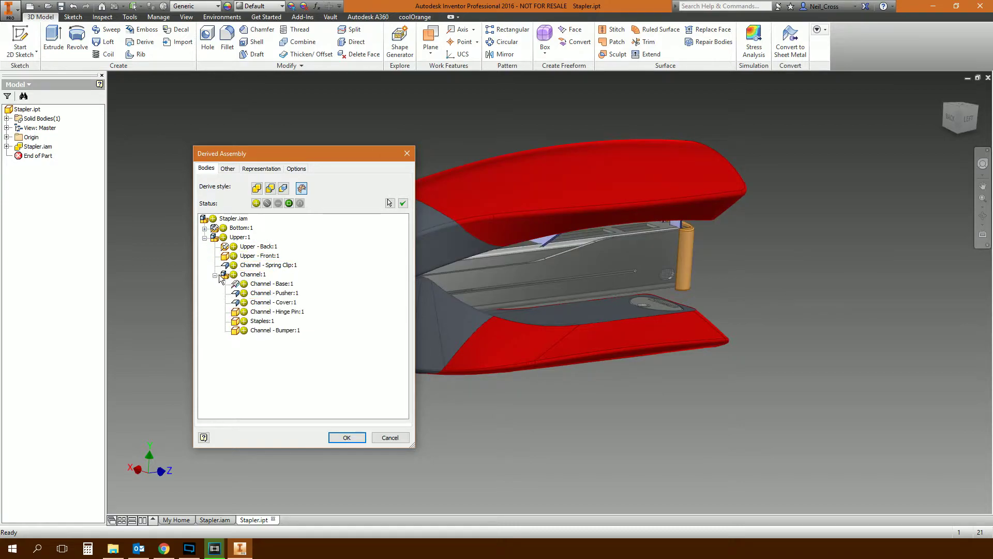
{"action": "left_click", "coordinate": [244, 330]}
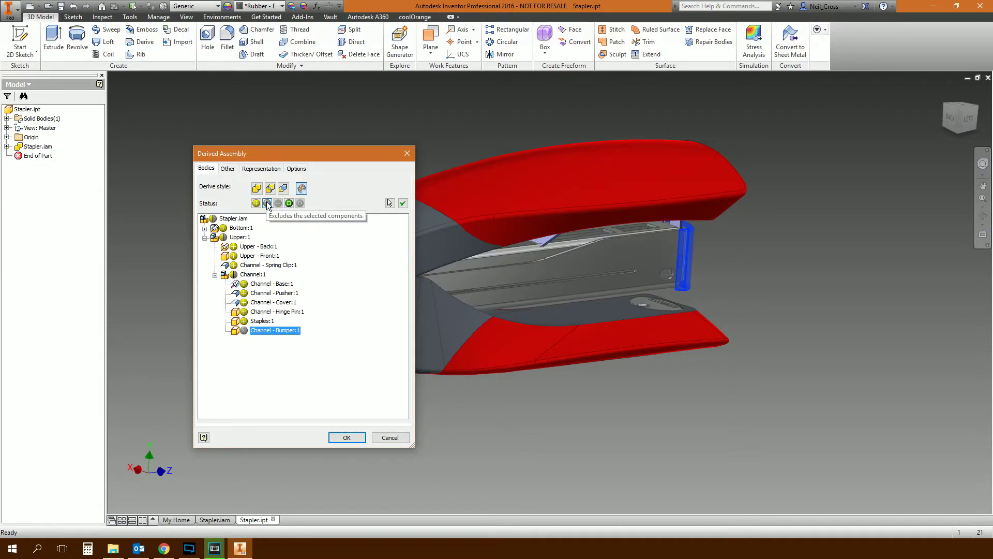
{"action": "left_click", "coordinate": [340, 436]}
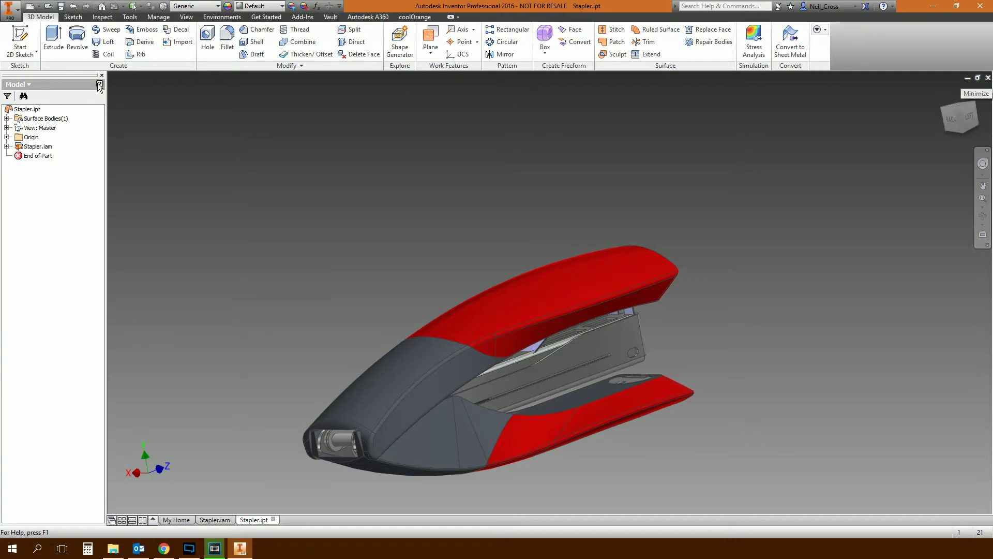
Locate Stapler.ipt on the Desktop without opening it, then close the Stapler.ipt document
{"action": "left_click", "coordinate": [48, 8]}
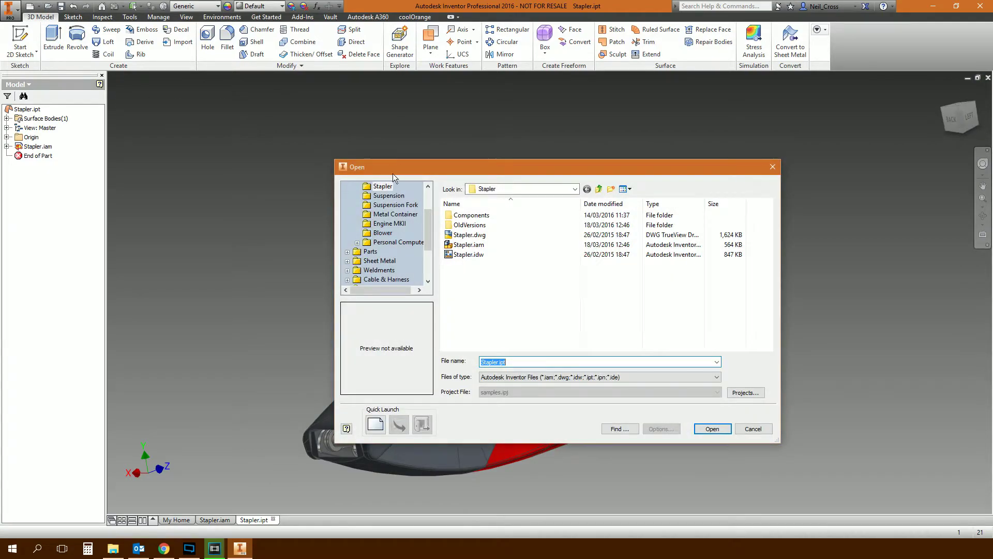
{"action": "left_click", "coordinate": [529, 190]}
{"action": "left_click", "coordinate": [500, 208]}
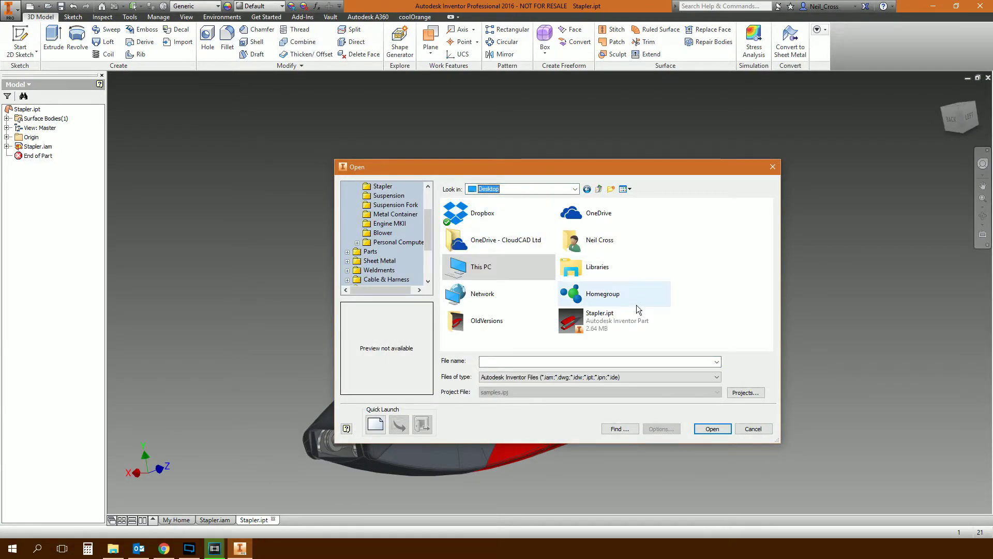
{"action": "left_click", "coordinate": [620, 318]}
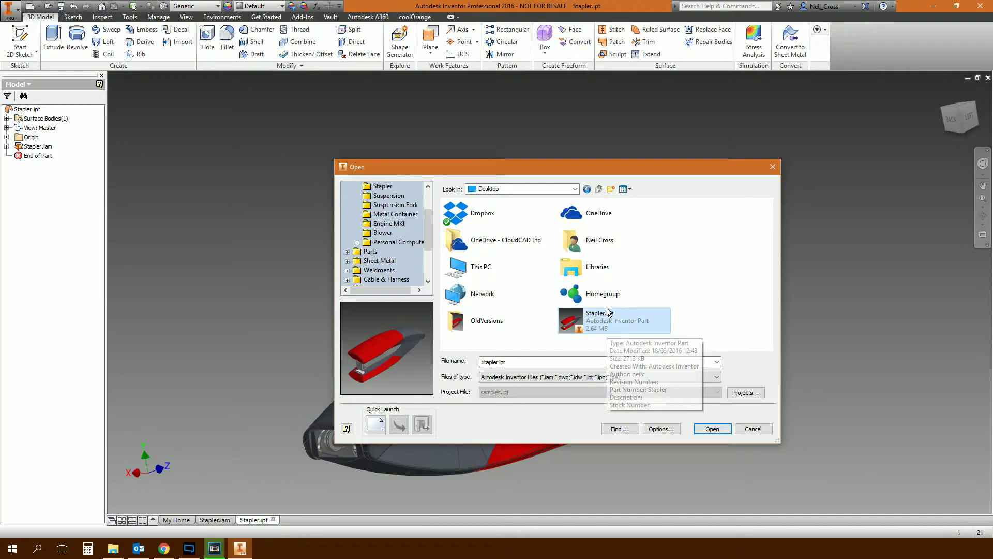
{"action": "left_click", "coordinate": [760, 430]}
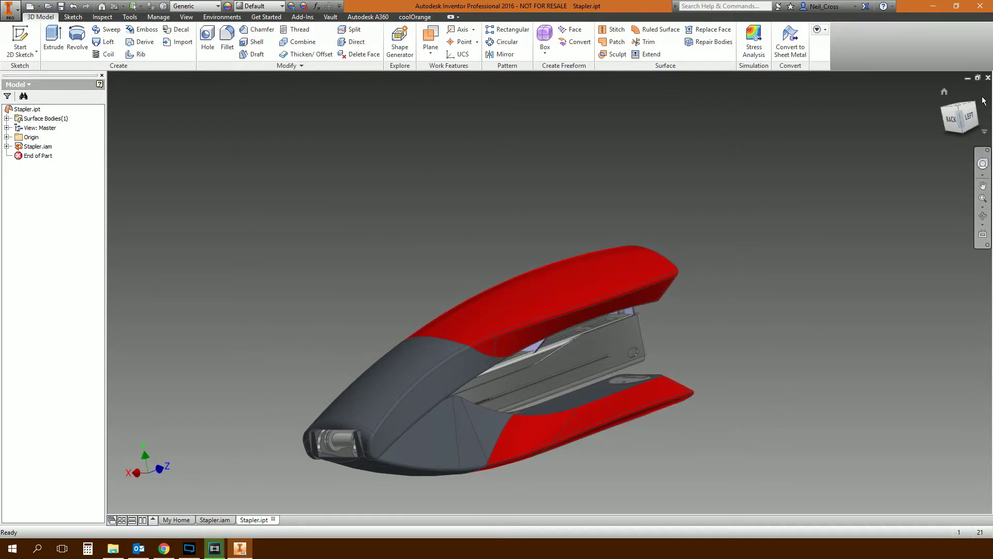
{"action": "left_click", "coordinate": [988, 77]}
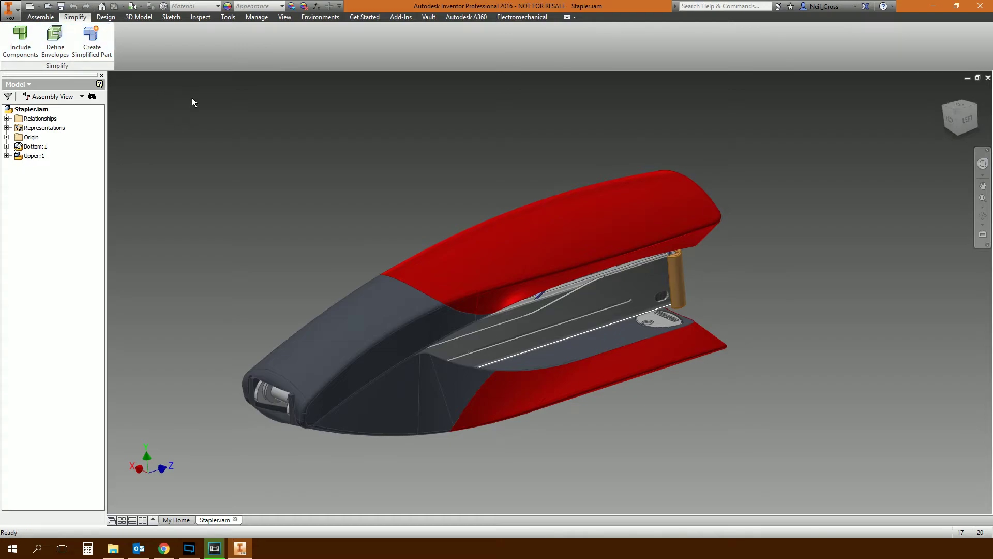
Orbit the stapler to a LEFT side-on view, tilting it slightly
{"action": "middle_click_drag", "start_coordinate": [340, 120], "coordinate": [559, 264], "text": "shift"}
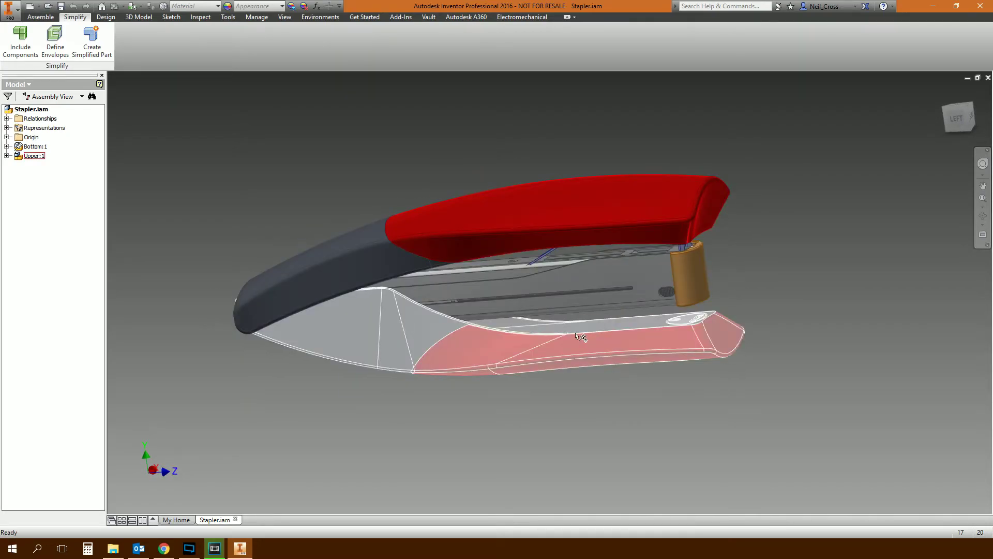
{"action": "middle_click_drag", "start_coordinate": [597, 309], "coordinate": [612, 235], "text": "shift"}
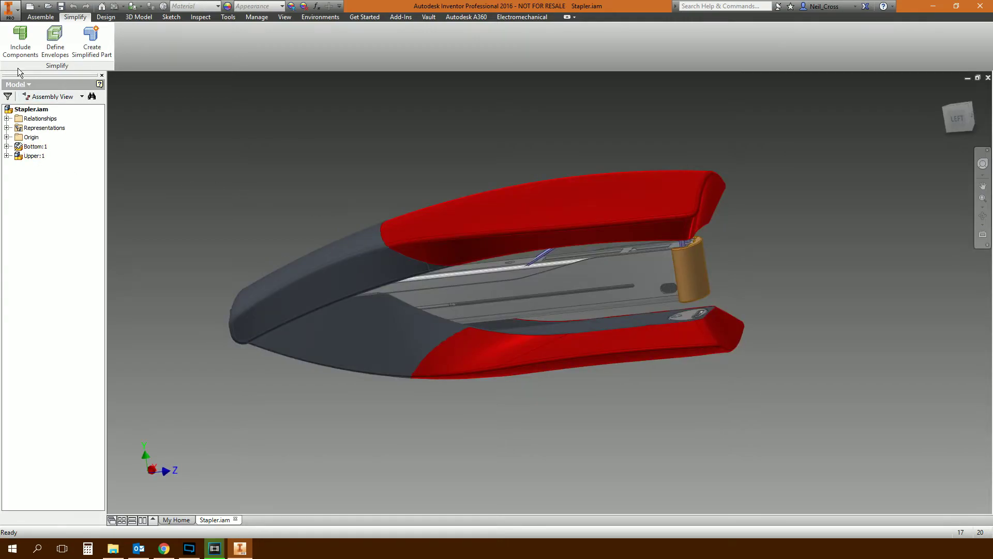
Include only the upper shell, red bottom, grey base and dark rear handle in Simple View1
{"action": "left_click", "coordinate": [20, 41]}
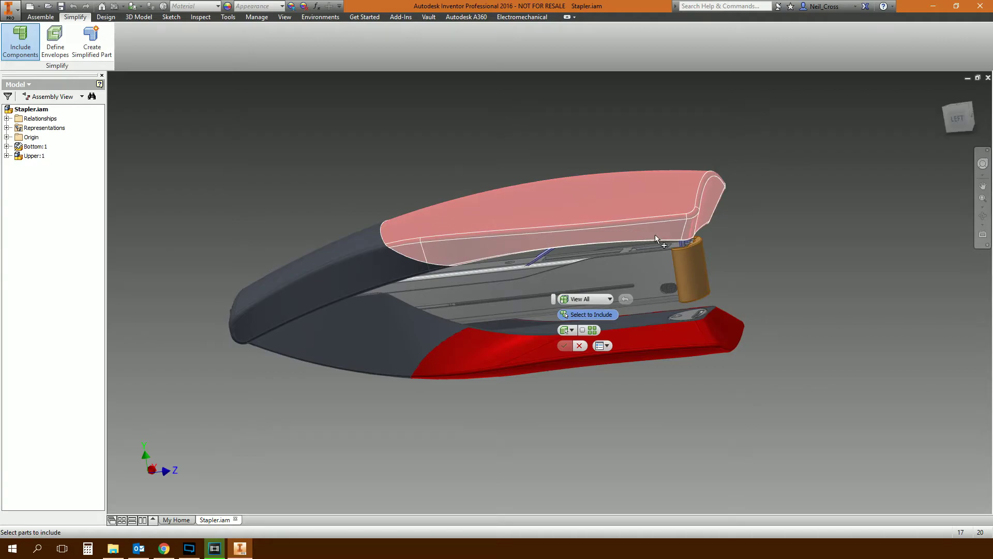
{"action": "left_click", "coordinate": [655, 219]}
{"action": "left_click", "coordinate": [686, 343]}
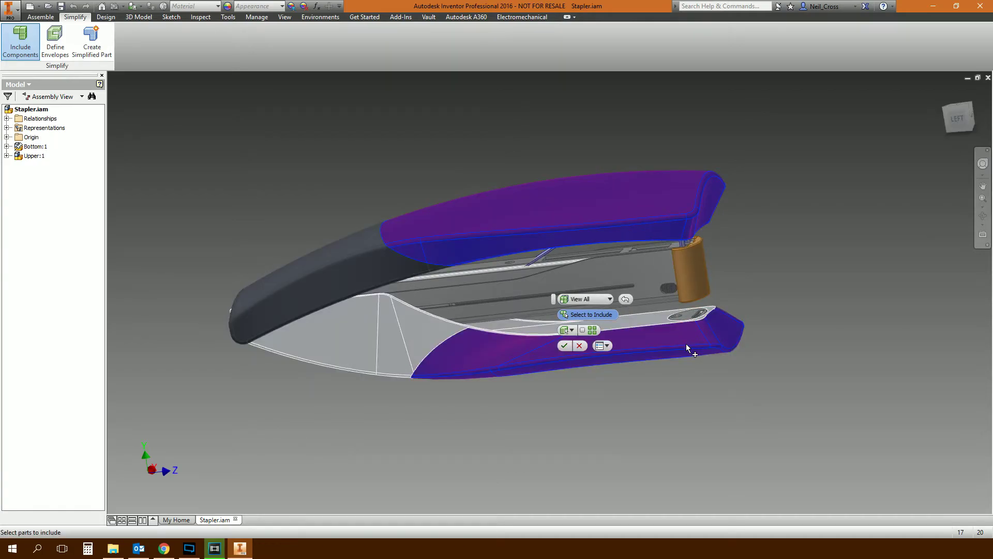
{"action": "left_click", "coordinate": [351, 321]}
{"action": "left_click", "coordinate": [323, 287]}
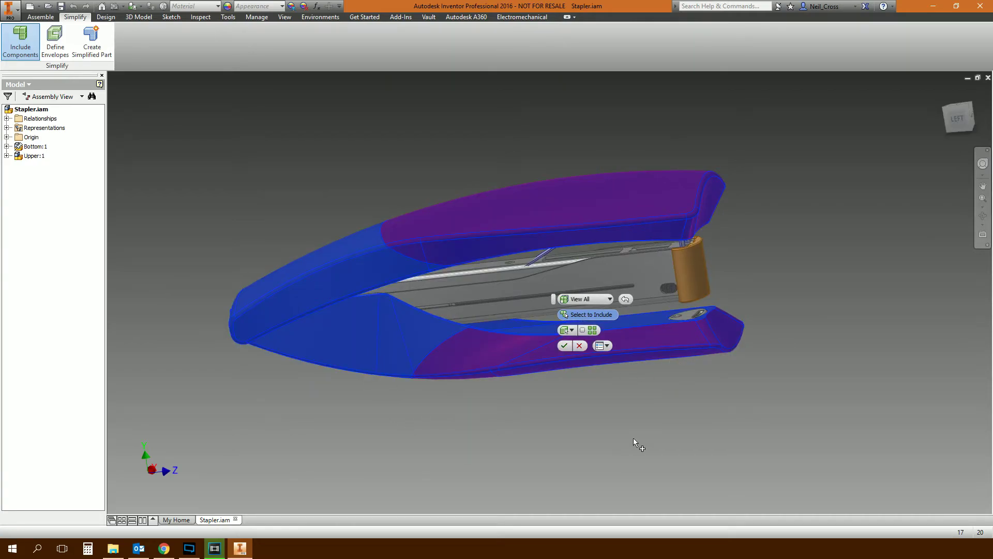
{"action": "middle_click_drag", "start_coordinate": [633, 437], "coordinate": [667, 400], "text": "shift"}
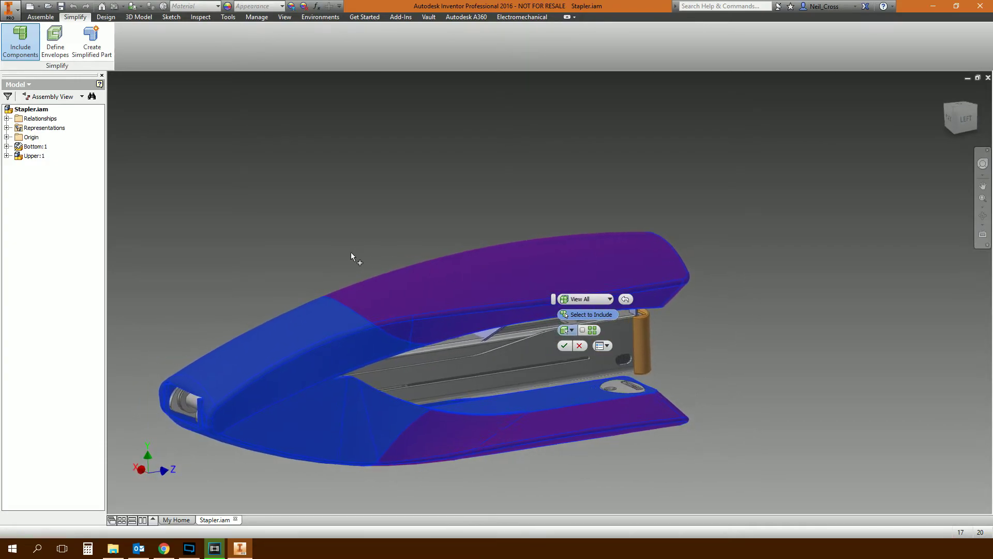
{"action": "right_click", "coordinate": [408, 191]}
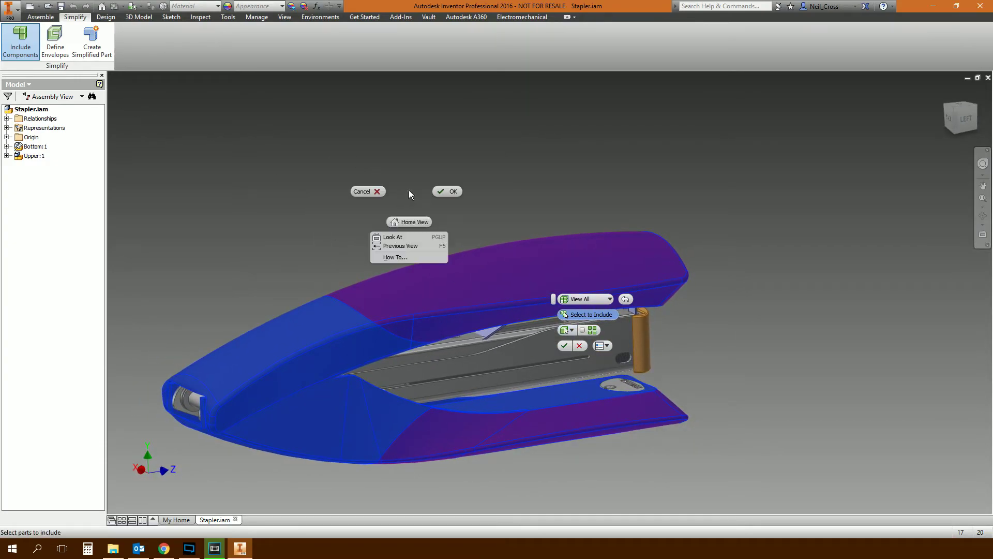
{"action": "left_click", "coordinate": [450, 194]}
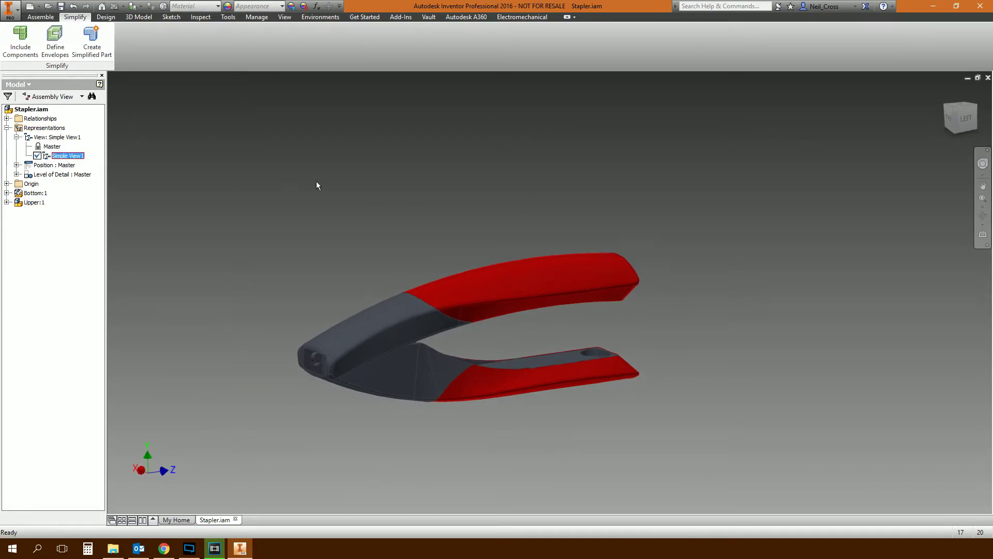
Cancel a started simplified part and reactivate the Master view representation
{"action": "middle_click_drag", "start_coordinate": [317, 185], "coordinate": [117, 83], "text": "shift"}
{"action": "left_click", "coordinate": [72, 39]}
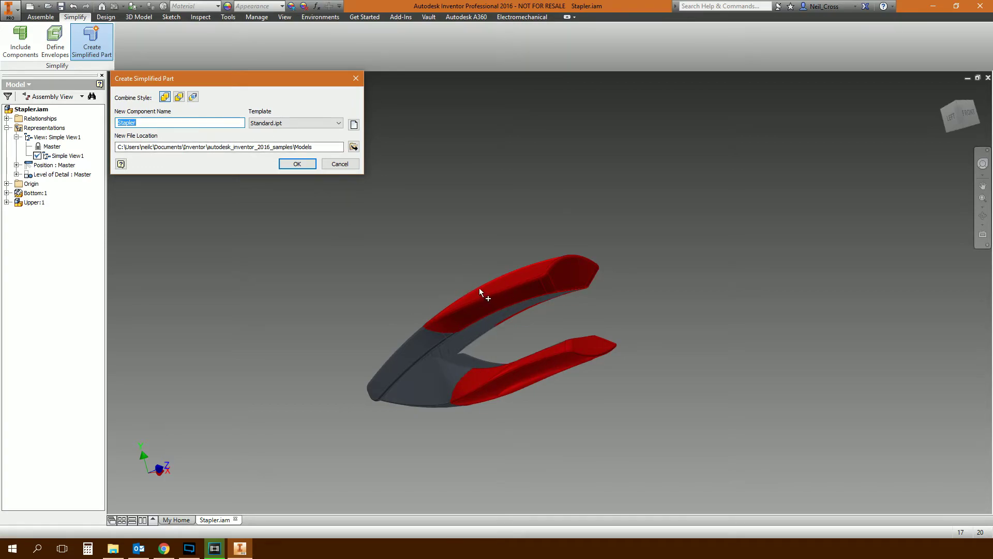
{"action": "left_click", "coordinate": [337, 165]}
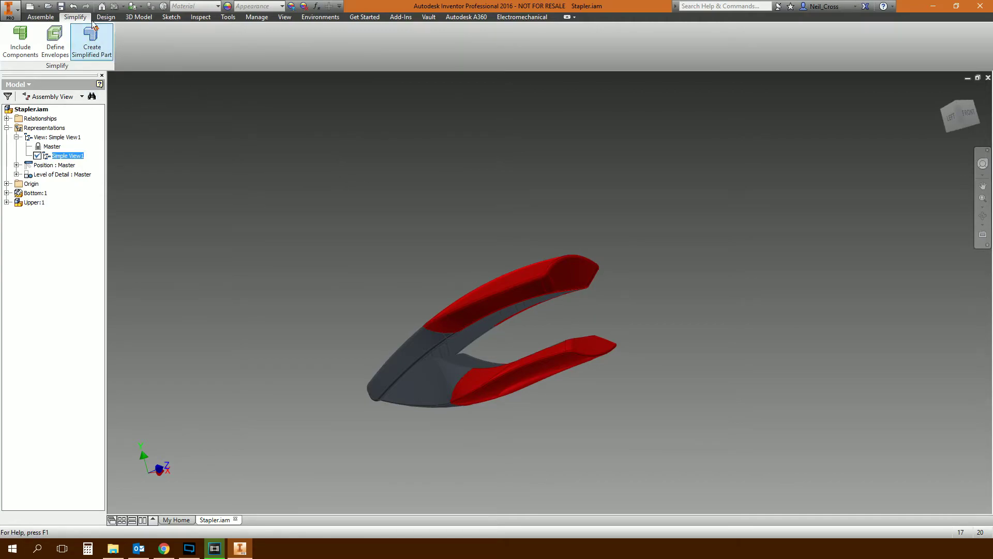
{"action": "double_click", "coordinate": [51, 146]}
Delete the old Simple View1, then re-include the stapler base, upper part, staple magazine and pusher
{"action": "right_click", "coordinate": [63, 155]}
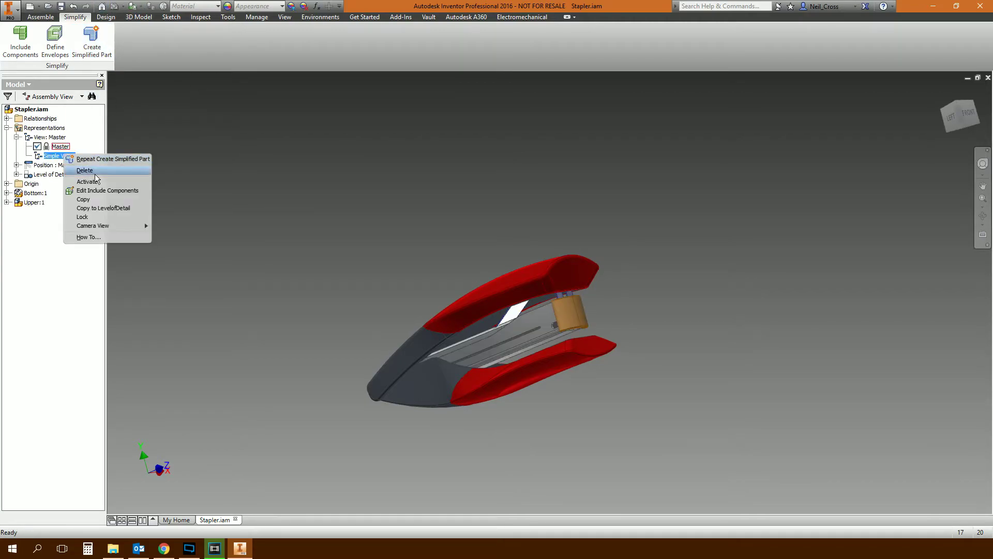
{"action": "left_click", "coordinate": [95, 173]}
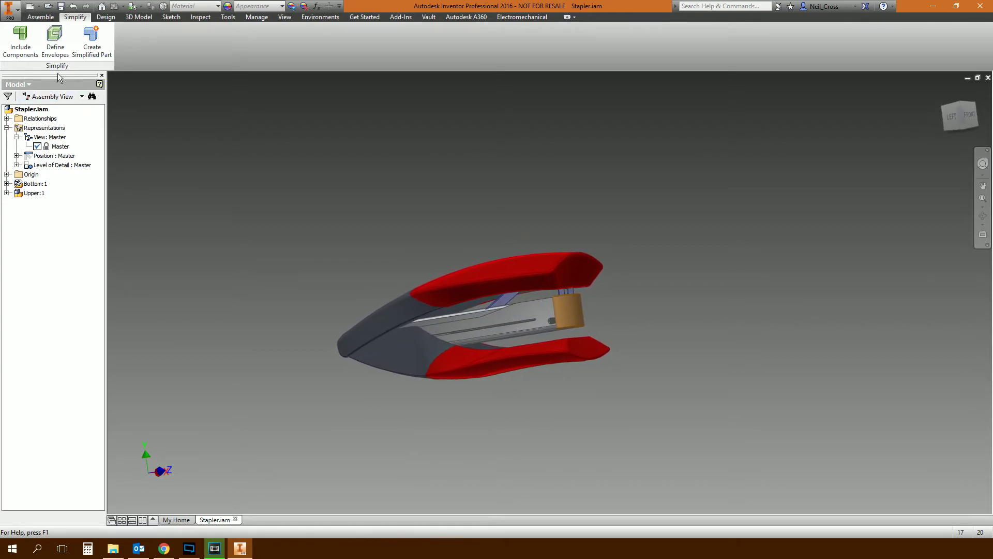
{"action": "left_click", "coordinate": [20, 41]}
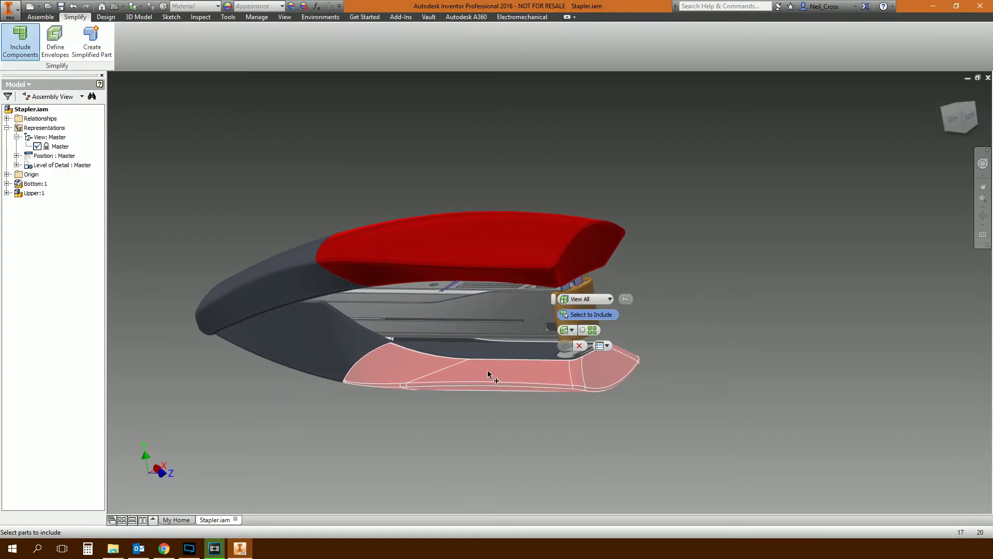
{"action": "left_click", "coordinate": [488, 374]}
{"action": "left_click", "coordinate": [409, 270]}
{"action": "middle_click_drag", "start_coordinate": [408, 269], "coordinate": [334, 363], "text": "shift"}
{"action": "left_click", "coordinate": [398, 320]}
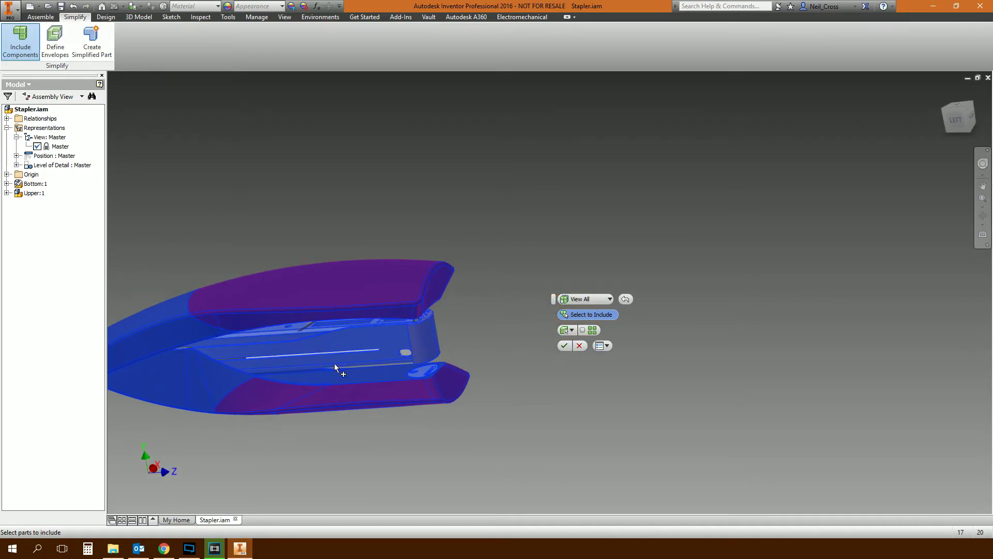
{"action": "right_click", "coordinate": [588, 220]}
{"action": "left_click", "coordinate": [631, 225]}
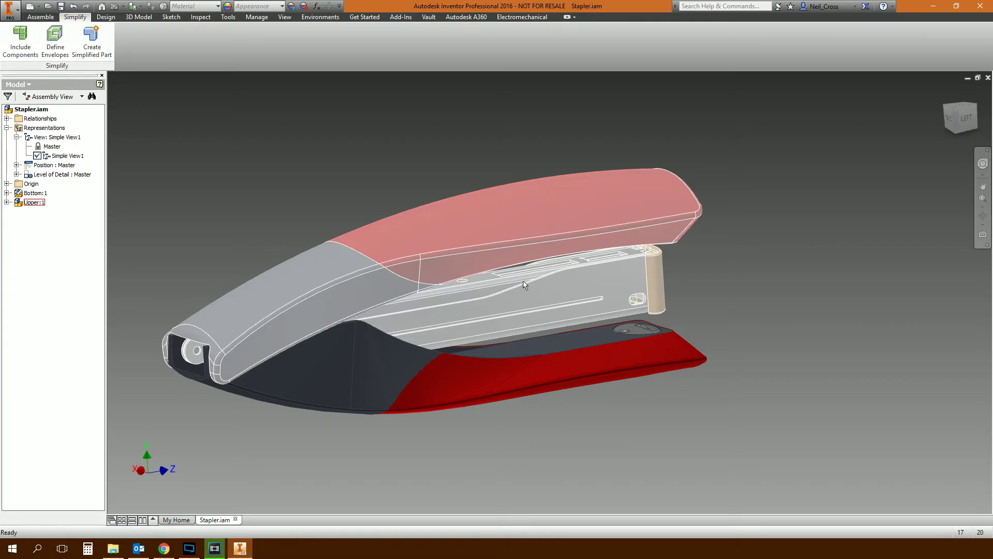
Replace the first chrome internal part with a bounding-box envelope, Envelope1
{"action": "left_click", "coordinate": [54, 47]}
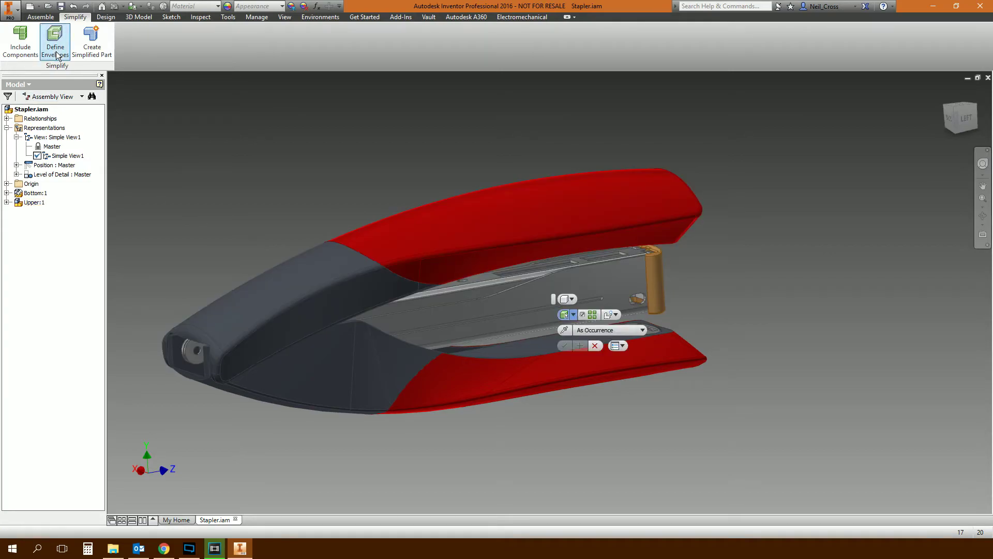
{"action": "left_click", "coordinate": [517, 293]}
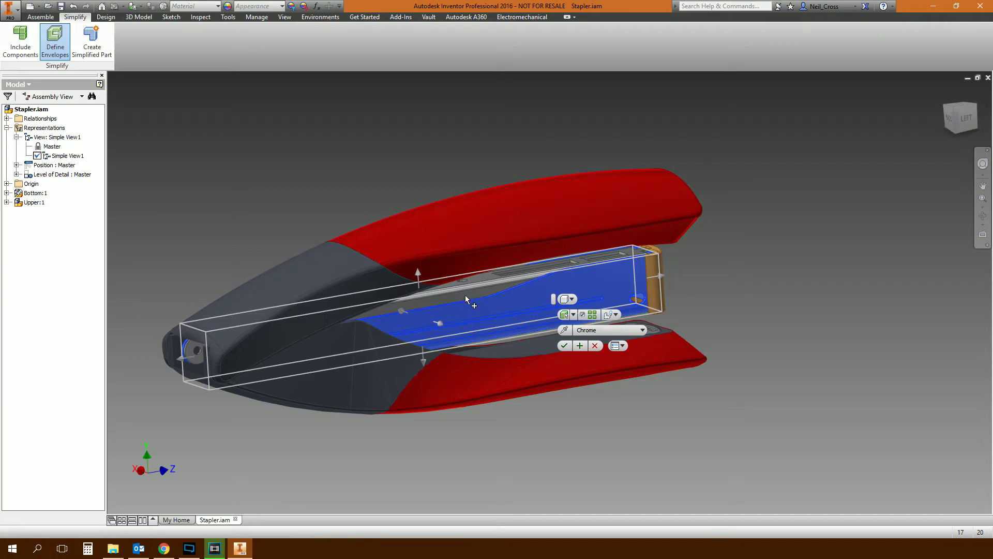
{"action": "left_click", "coordinate": [564, 346]}
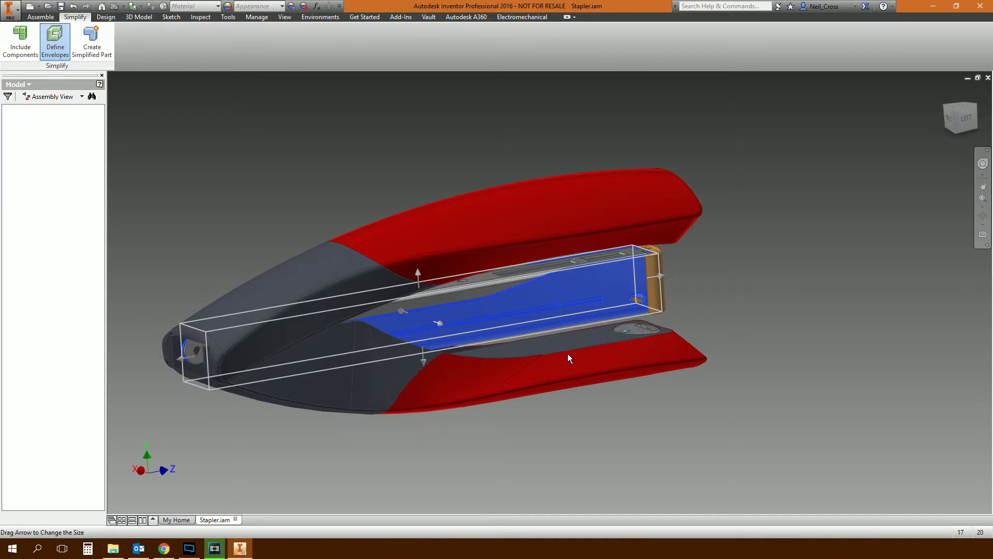
{"action": "scroll", "coordinate": [668, 278], "scroll_direction": "up", "scroll_amount": 3}
Replace the second chrome internal part with Envelope2 and orbit to a front view
{"action": "left_click", "coordinate": [55, 47]}
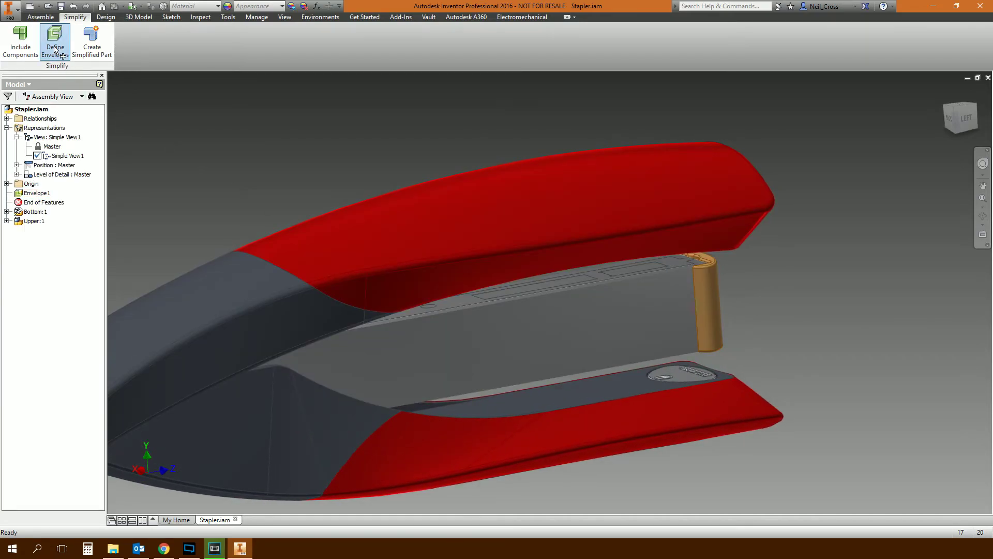
{"action": "left_click", "coordinate": [526, 297]}
{"action": "left_click", "coordinate": [526, 297]}
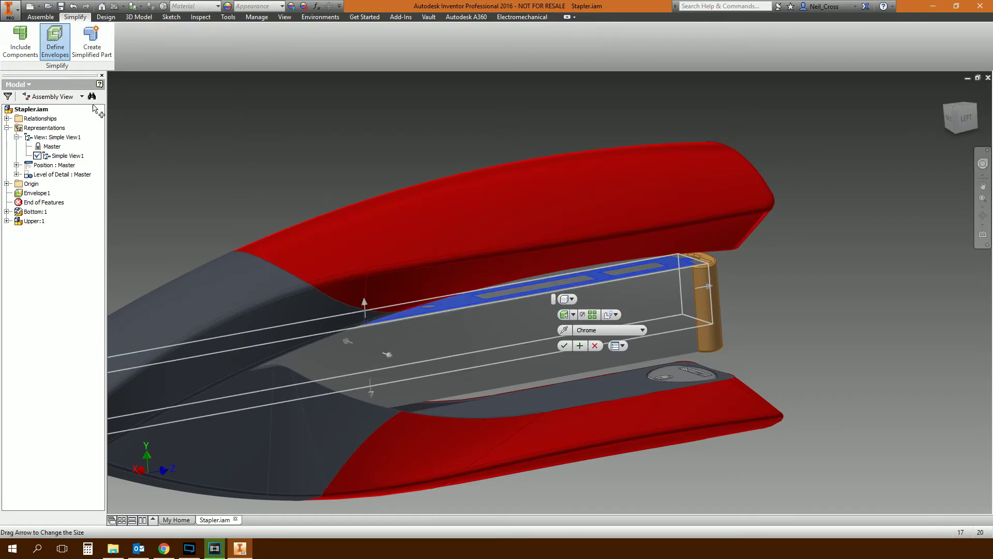
{"action": "left_click", "coordinate": [562, 346]}
{"action": "middle_click_drag", "start_coordinate": [901, 231], "coordinate": [724, 256], "text": "shift"}
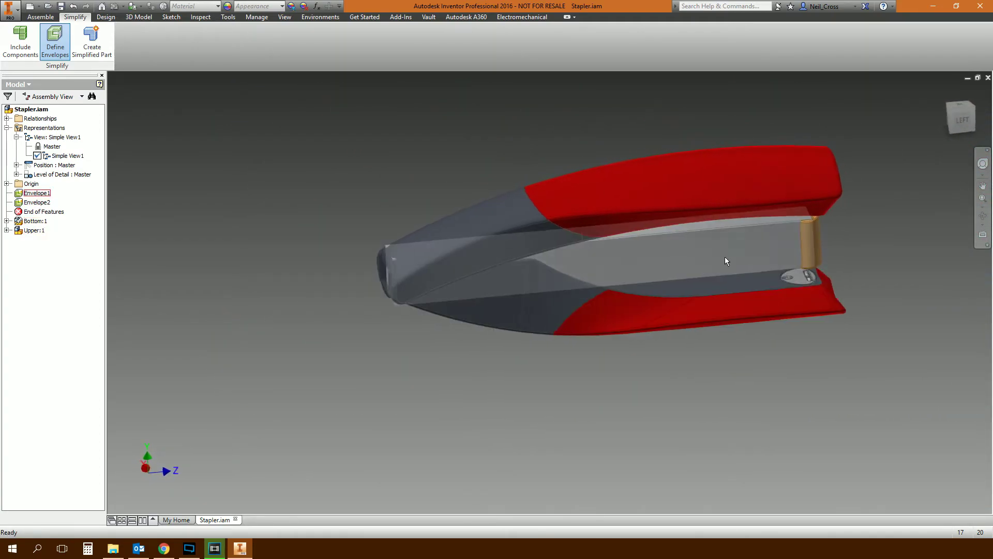
Show the original chrome parts behind Envelope1 and Envelope2
{"action": "mouse_move", "coordinate": [725, 257]}
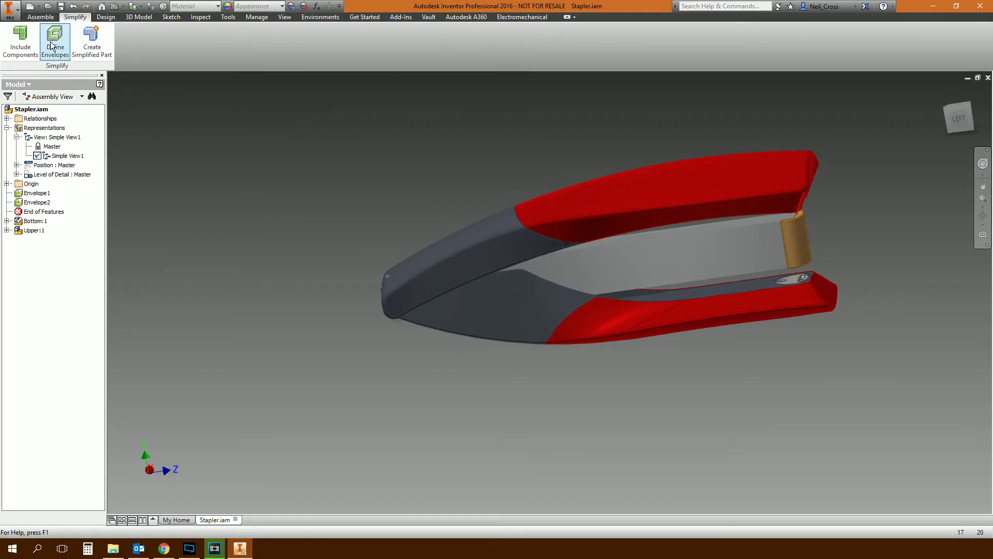
{"action": "left_click", "coordinate": [35, 192]}
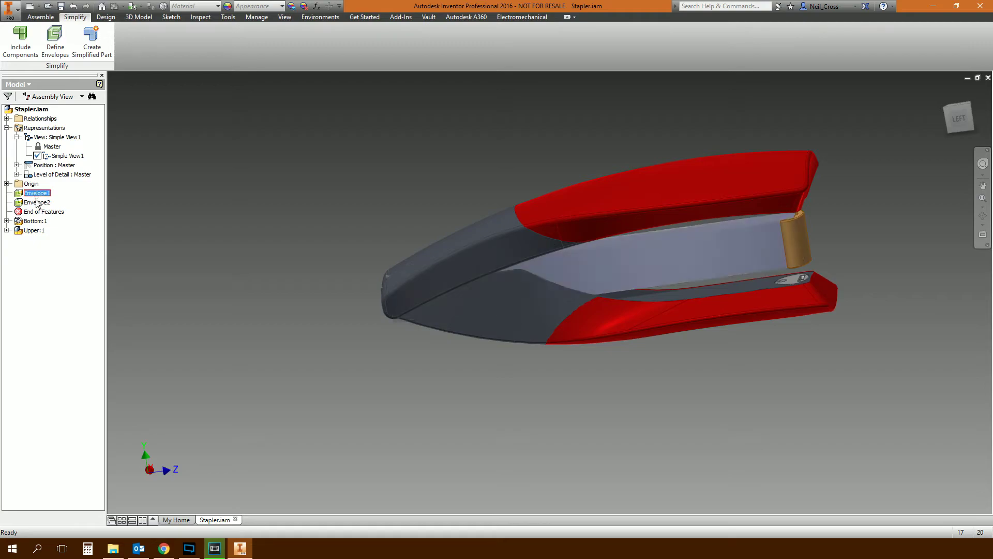
{"action": "left_click", "coordinate": [38, 202], "text": "ctrl"}
{"action": "right_click", "coordinate": [44, 203]}
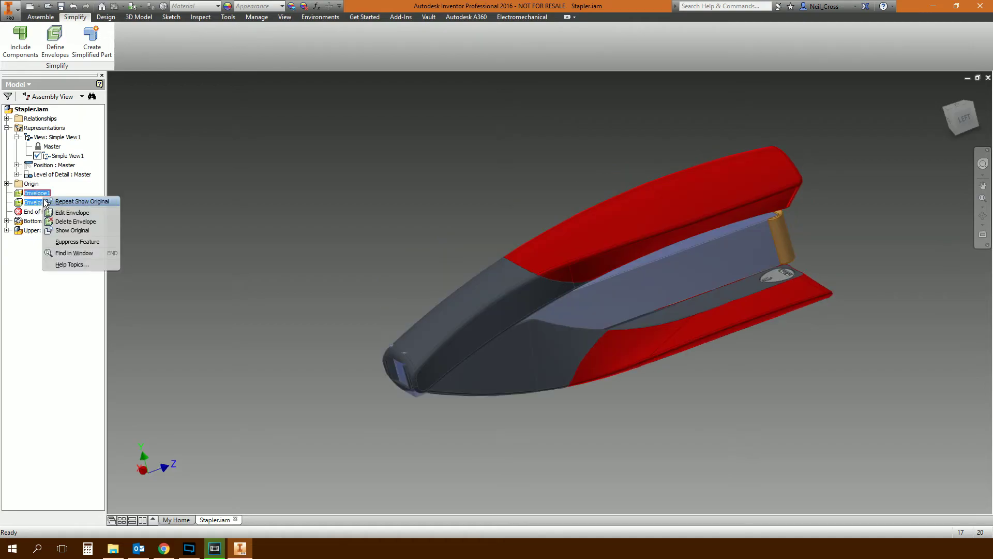
{"action": "left_click", "coordinate": [58, 230]}
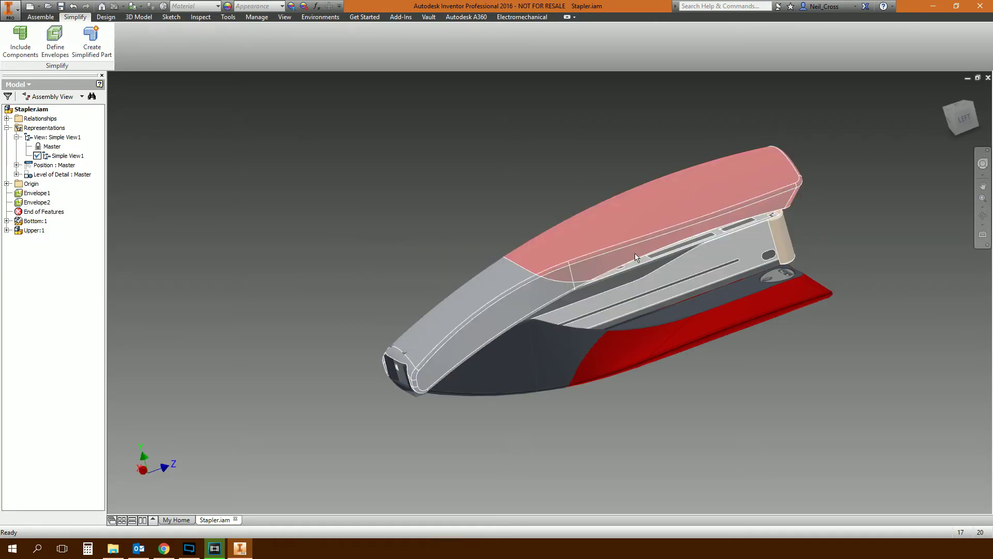
Toggle both envelopes back from the original parts display
{"action": "left_click", "coordinate": [36, 193]}
{"action": "left_click", "coordinate": [37, 202], "text": "ctrl"}
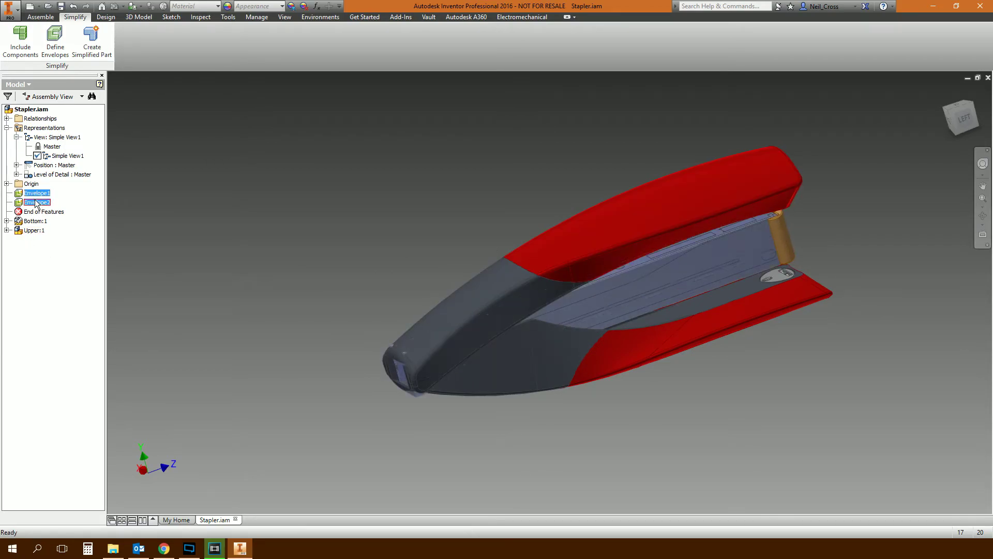
{"action": "right_click", "coordinate": [36, 202]}
{"action": "left_click", "coordinate": [58, 232]}
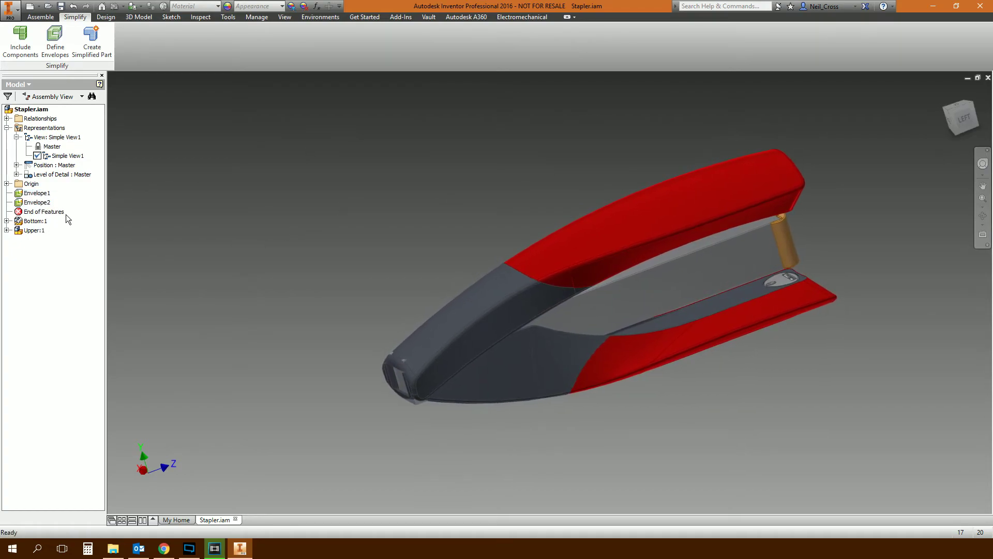
Toggle the original-part display for Envelope1 and Envelope2 once more
{"action": "left_click", "coordinate": [36, 194]}
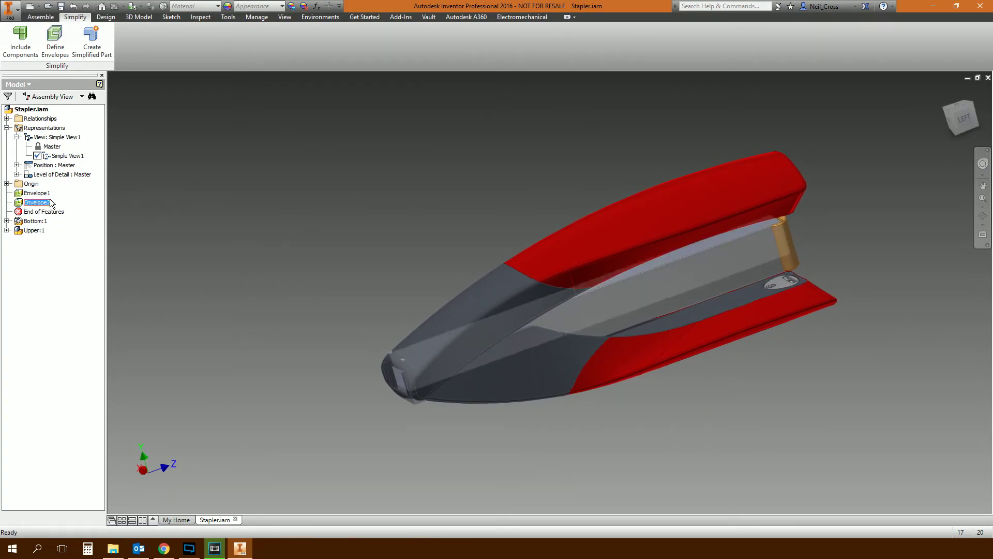
{"action": "left_click", "coordinate": [38, 202], "text": "ctrl"}
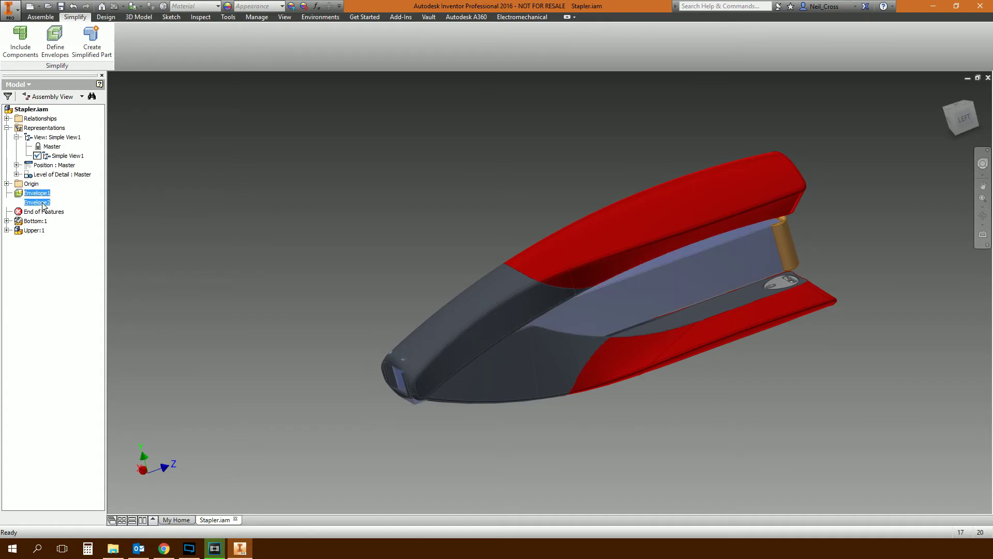
{"action": "right_click", "coordinate": [37, 203]}
{"action": "left_click", "coordinate": [63, 236]}
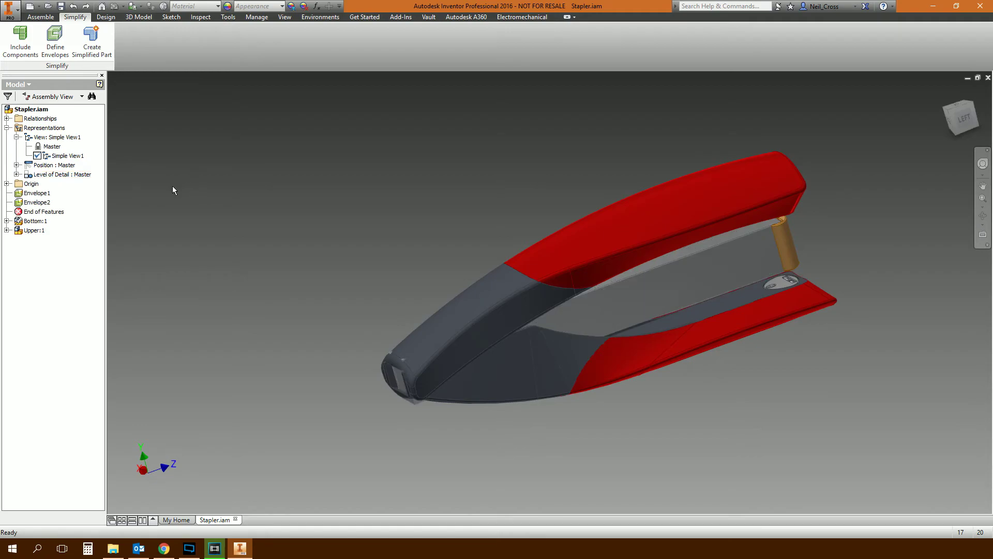
Edit Envelope1, stretching it to 6.761362 in so it passes the stapler's end
{"action": "left_click", "coordinate": [36, 193]}
{"action": "right_click", "coordinate": [35, 199]}
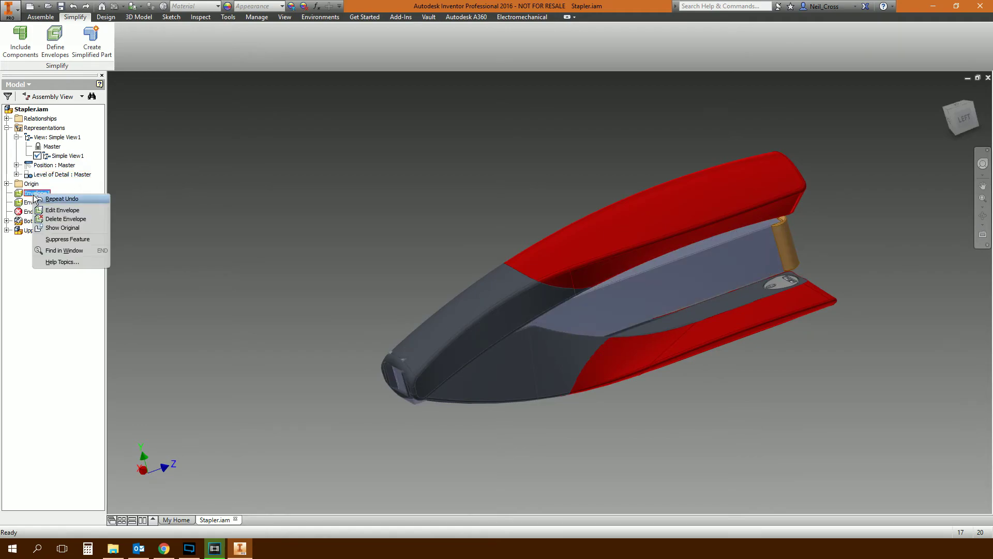
{"action": "left_click", "coordinate": [57, 213]}
{"action": "left_click_drag", "start_coordinate": [794, 234], "coordinate": [845, 234]}
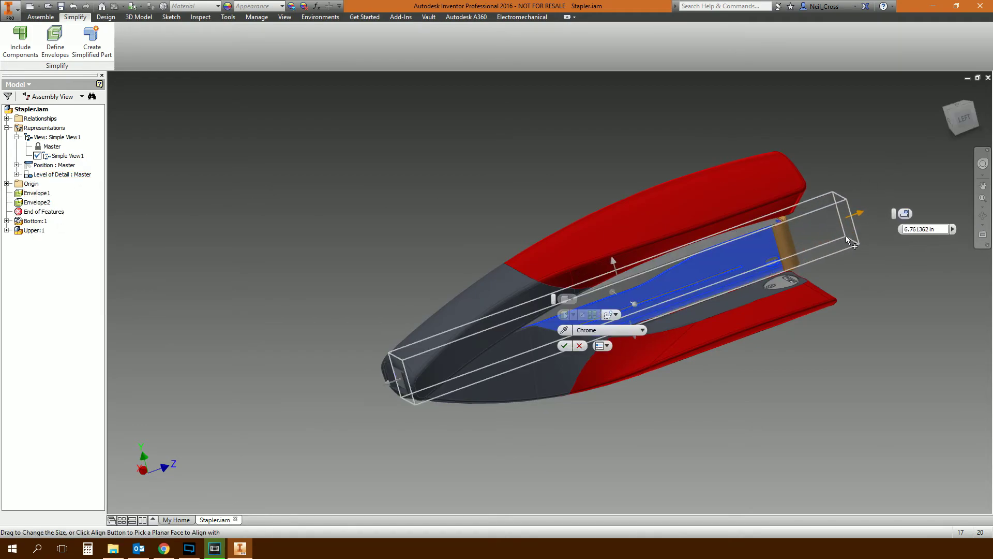
Give Envelope1 a Carbon Fiber appearance, confirm, and orbit to inspect the result
{"action": "left_click", "coordinate": [616, 330]}
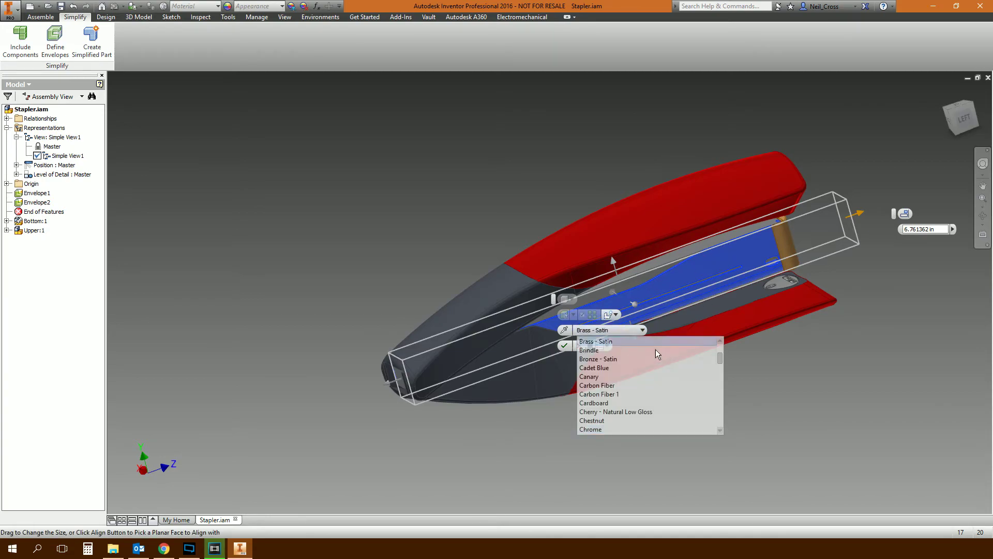
{"action": "left_click", "coordinate": [620, 386]}
{"action": "left_click", "coordinate": [566, 345]}
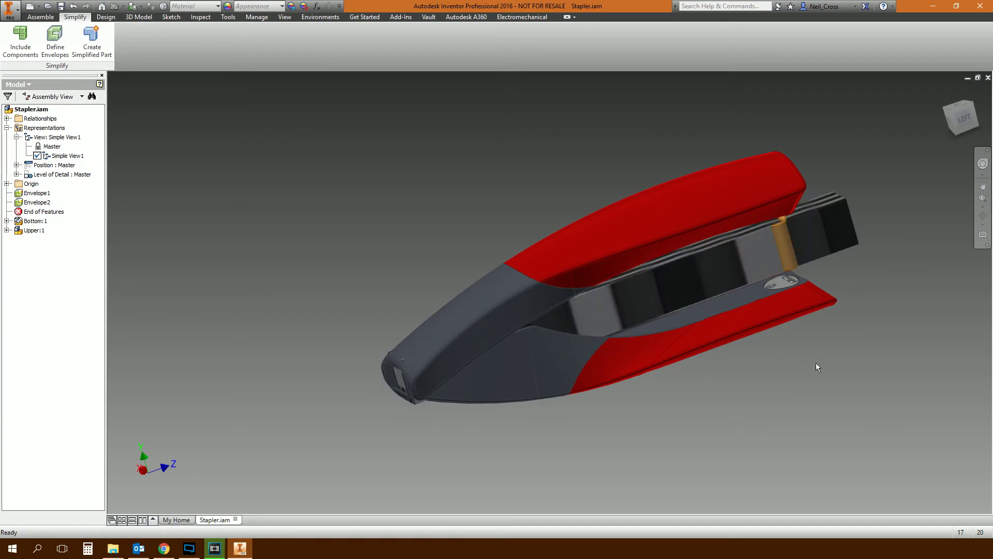
{"action": "middle_click_drag", "start_coordinate": [815, 362], "coordinate": [788, 293], "text": "shift"}
{"action": "scroll", "coordinate": [790, 291], "scroll_direction": "up", "scroll_amount": 5}
{"action": "middle_click_drag", "start_coordinate": [849, 285], "coordinate": [322, 168], "text": "shift"}
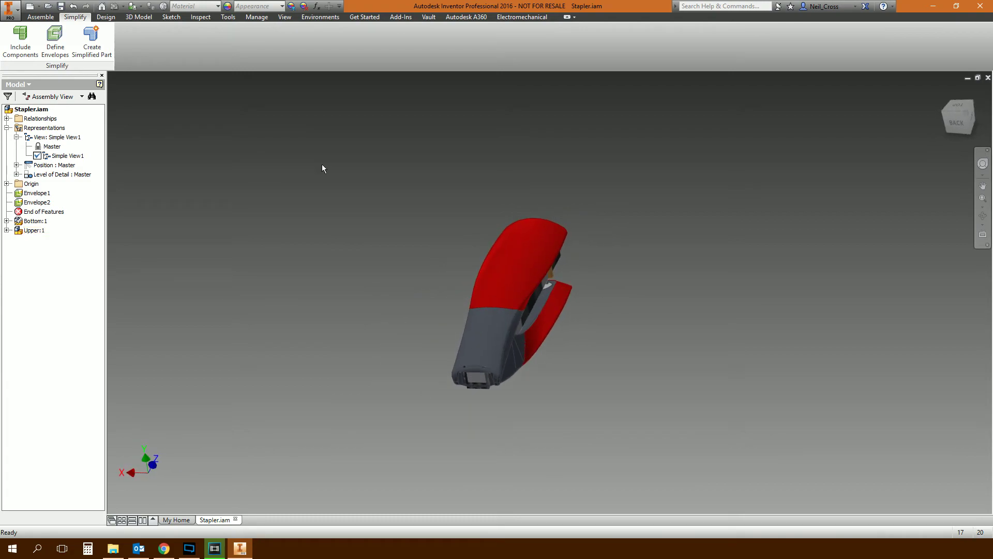